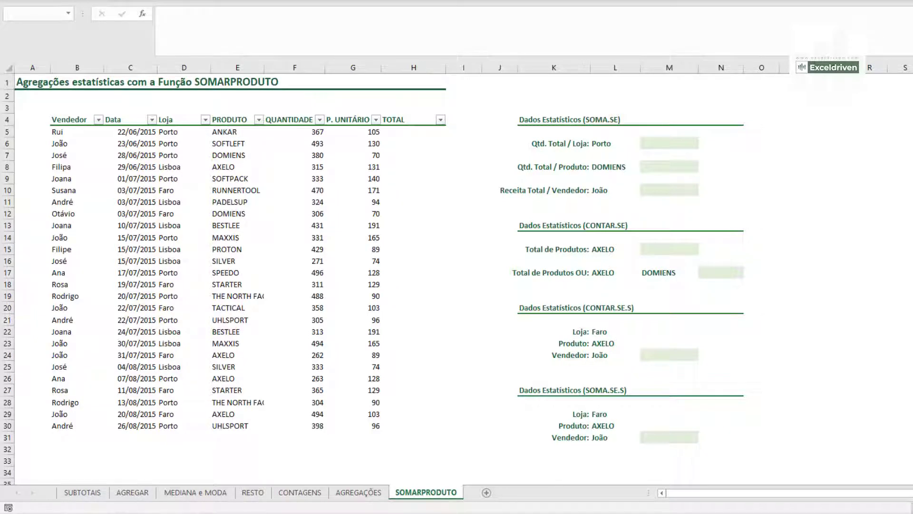
Step: Calculate the TOTAL column by entering =F5*G5 in H5 and filling the formula down to H30
click(405, 133)
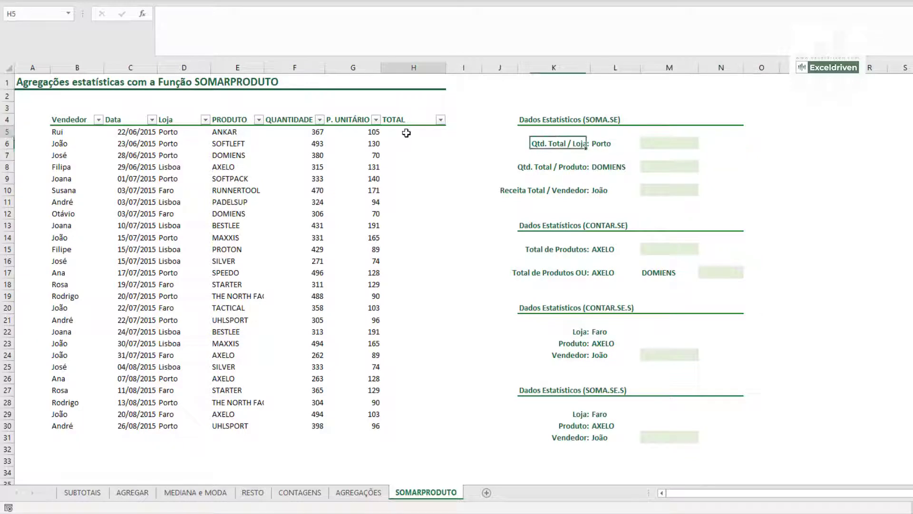
text(=)
key(Left)
key(Left)
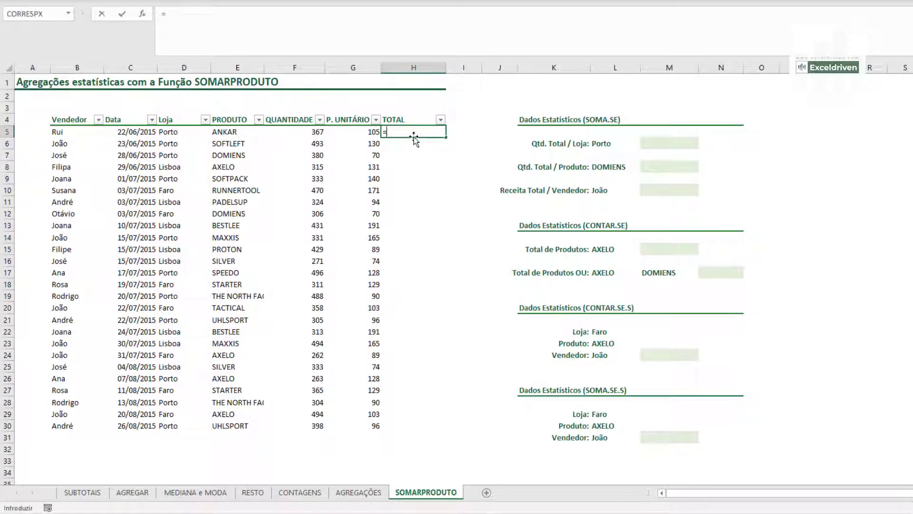
text(*)
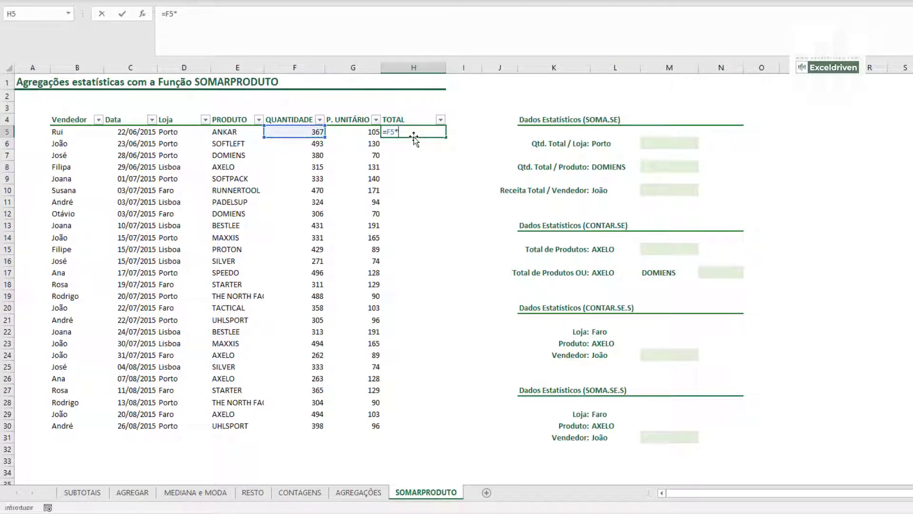
key(Left)
key(Return)
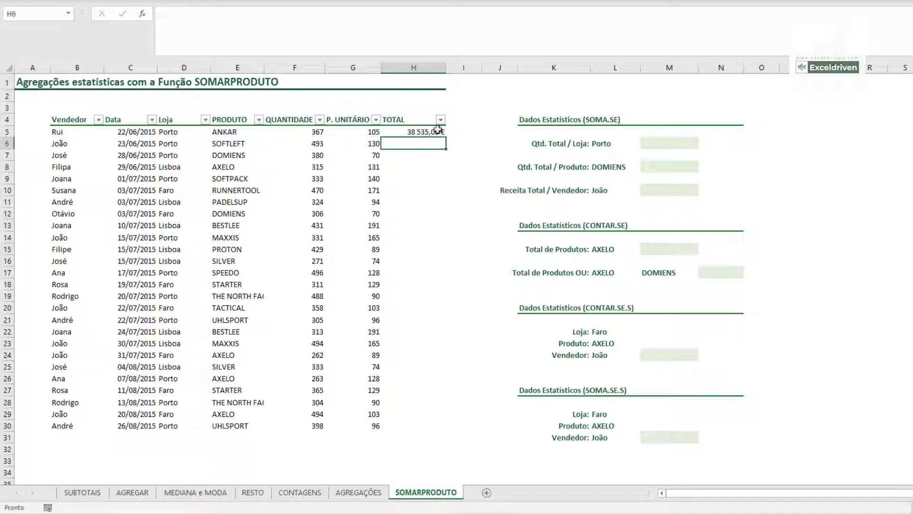
click(436, 131)
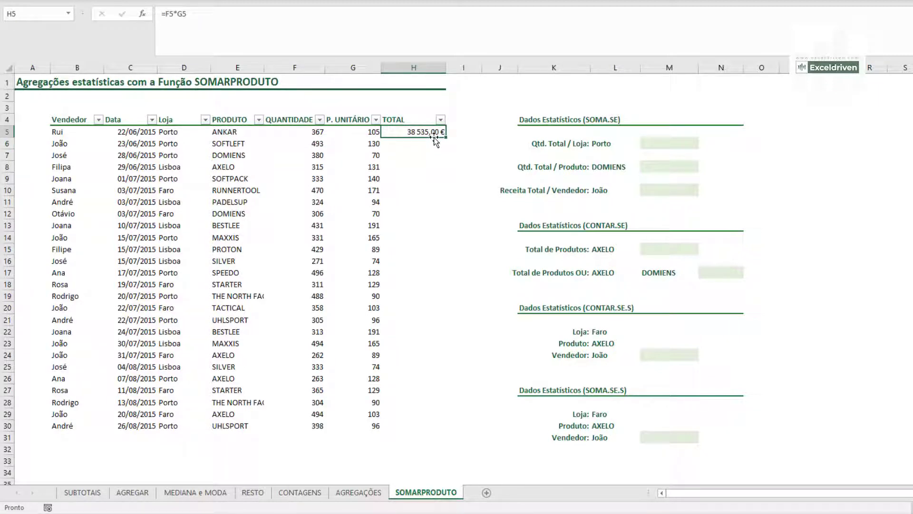
drag(446, 137, 444, 430)
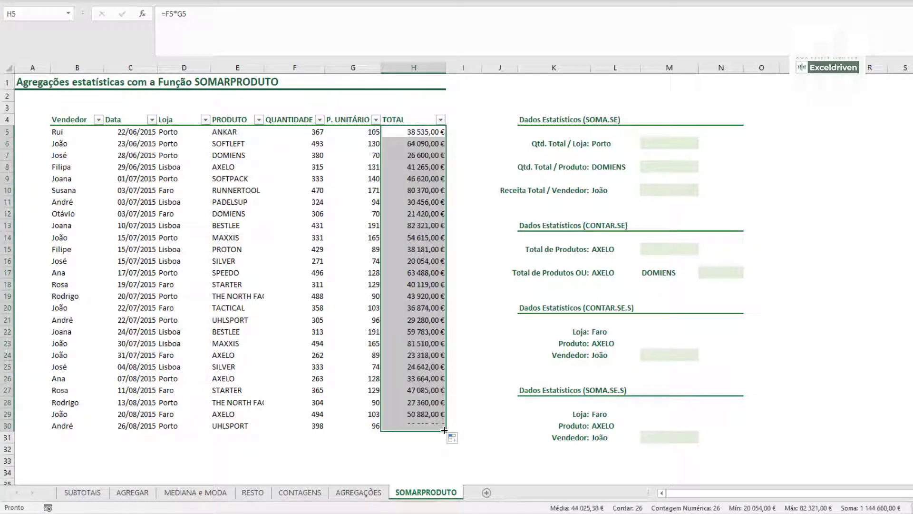
Step: Enter the label "Total:" in cell G32, below the unit price column
click(375, 449)
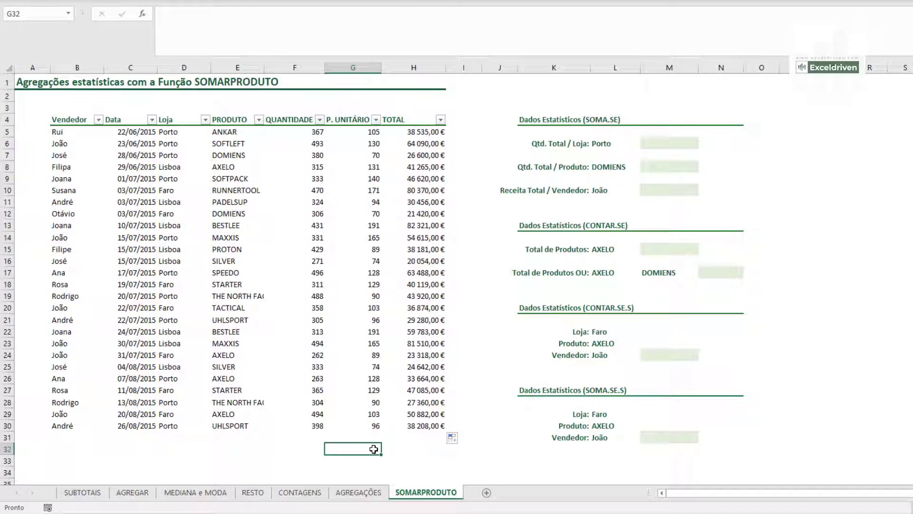
click(402, 450)
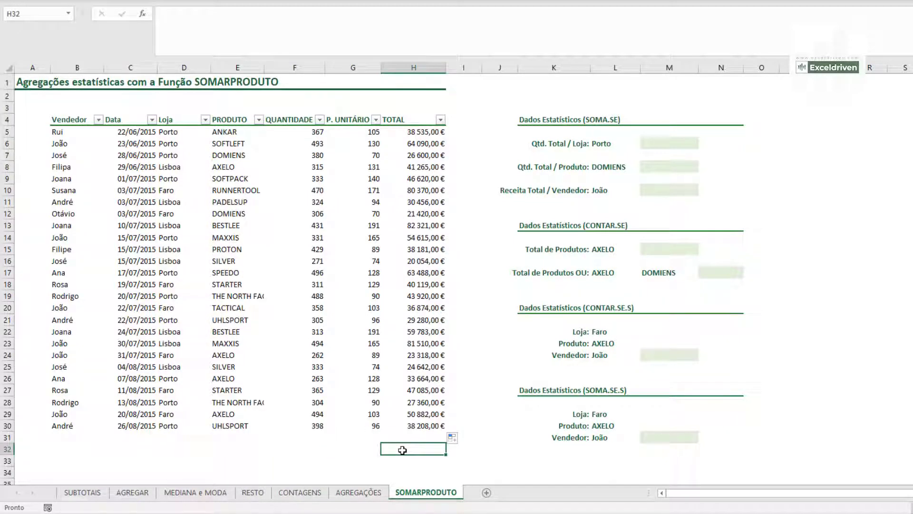
key(Left)
text(To)
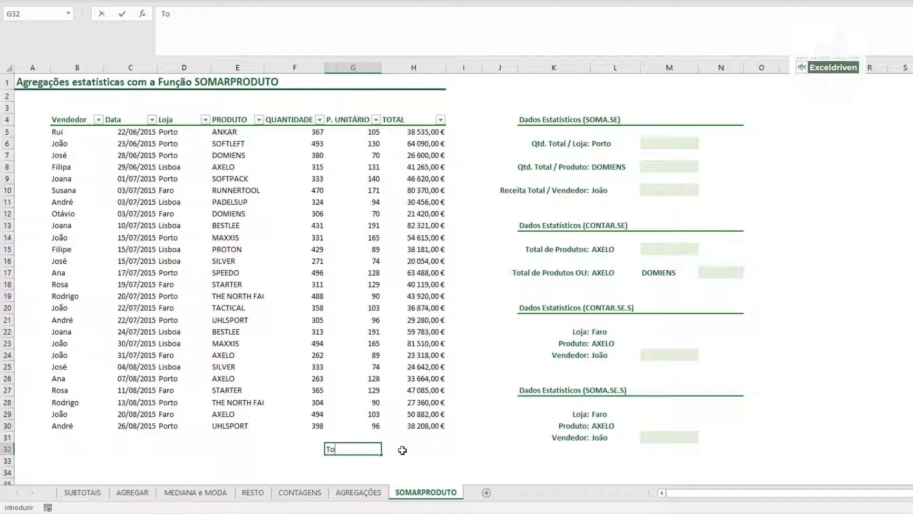
text(tal)
key(BackSpace)
key(BackSpace)
text(al:)
key(ctrl+Return)
Step: Sum the TOTAL column in H32 with the formula =SOMA(H5:H30)
click(402, 450)
text(=SOMA()
drag(423, 134, 431, 426)
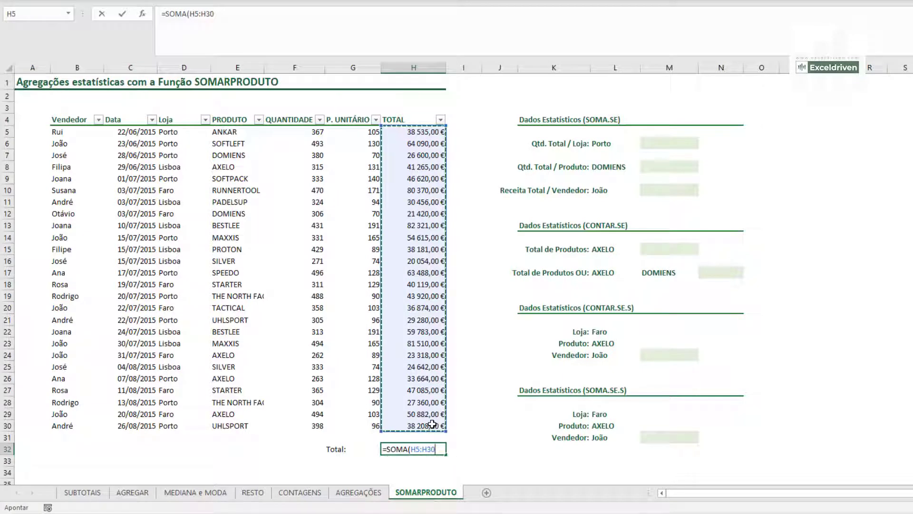
key(Return)
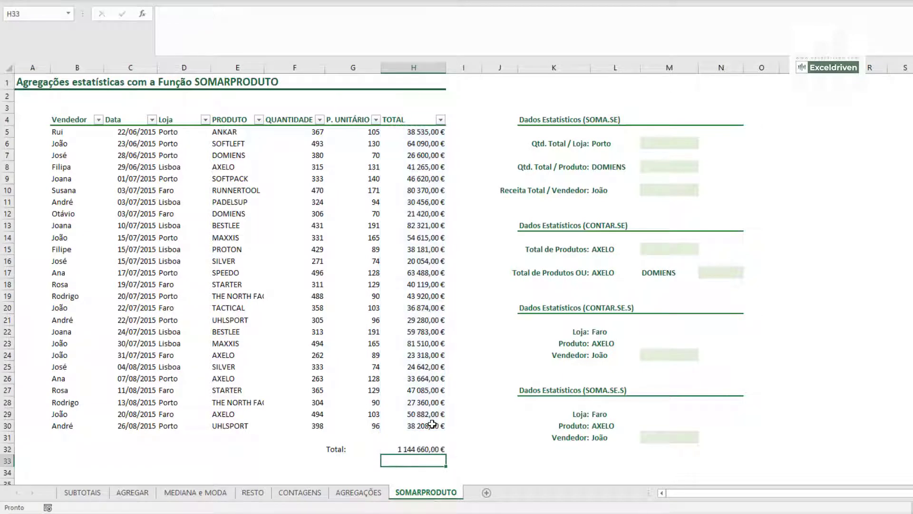
Step: Enter the label "Total (SP):" in cell G33, under the first total label
click(347, 459)
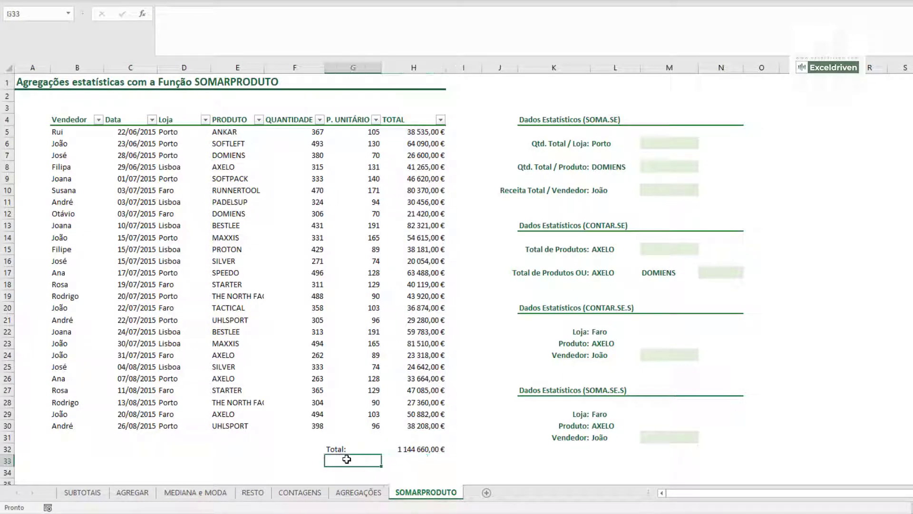
text(Total:)
text( (SOM)
key(BackSpace)
key(BackSpace)
text(P):)
key(Return)
Step: Calculate the total revenue directly from quantities and unit prices in H33 with =SOMARPRODUTO(F5:F30;G5:G30)
key(Up)
key(Right)
text(=)
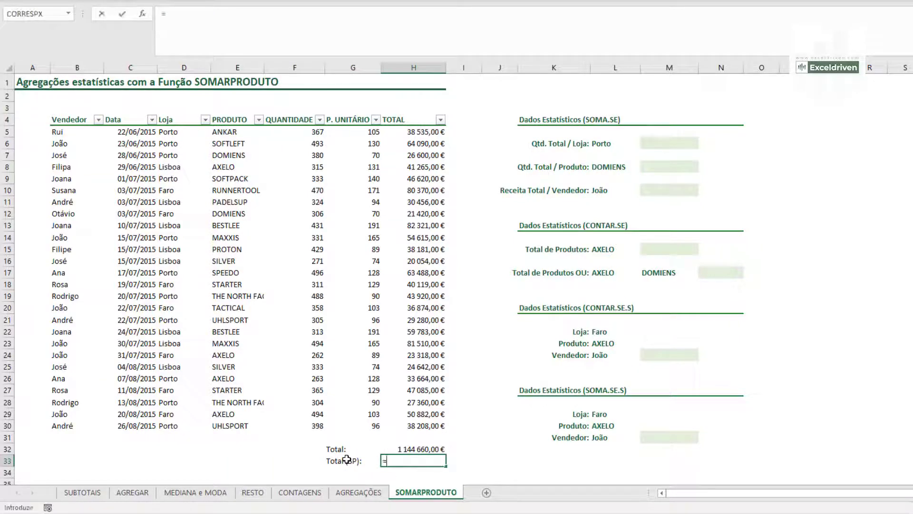
text(SOMA)
key(Down)
key(Down)
key(Down)
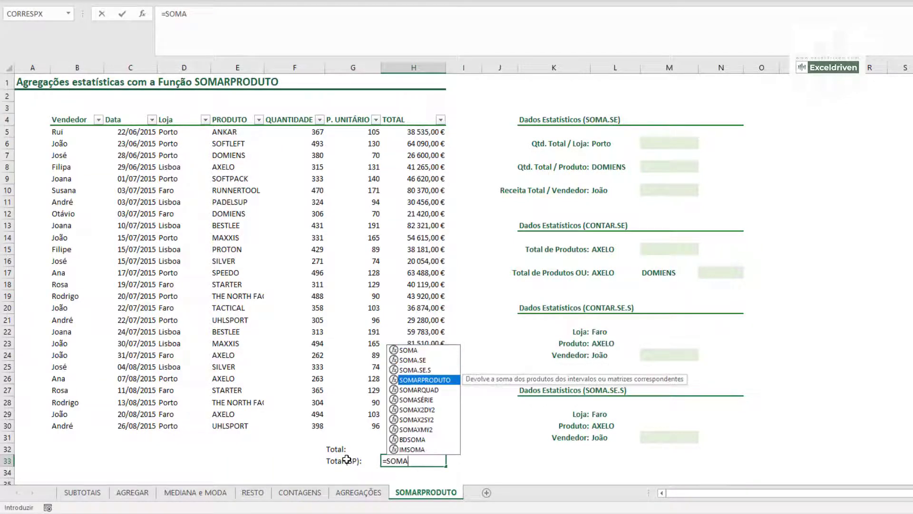
key(Tab)
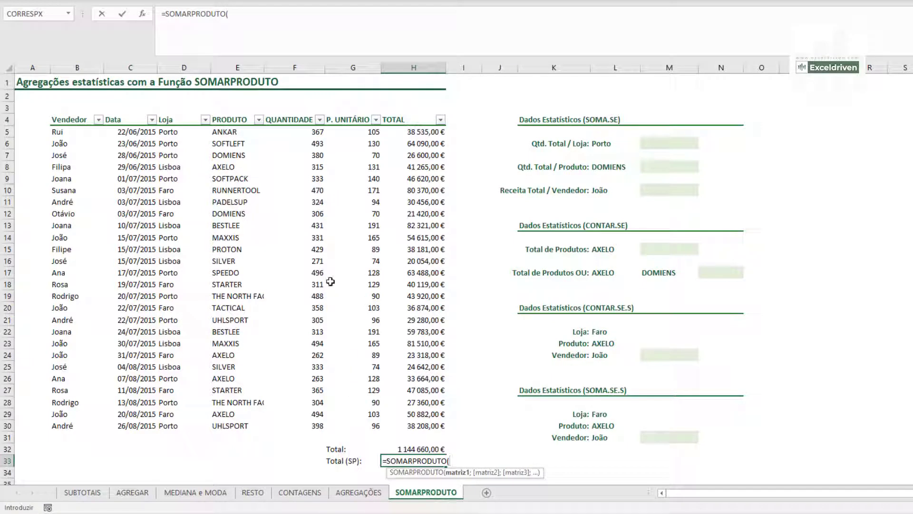
click(314, 135)
drag(314, 135, 310, 427)
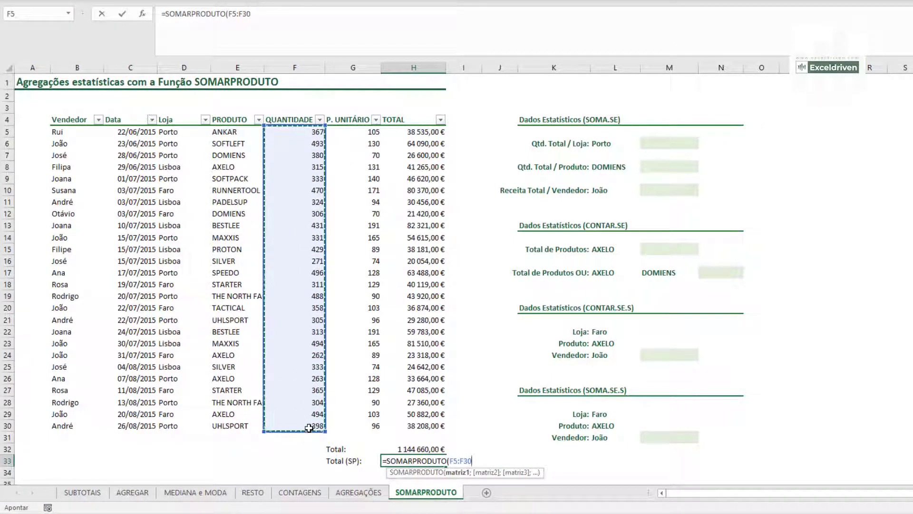
text(;)
drag(364, 134, 376, 422)
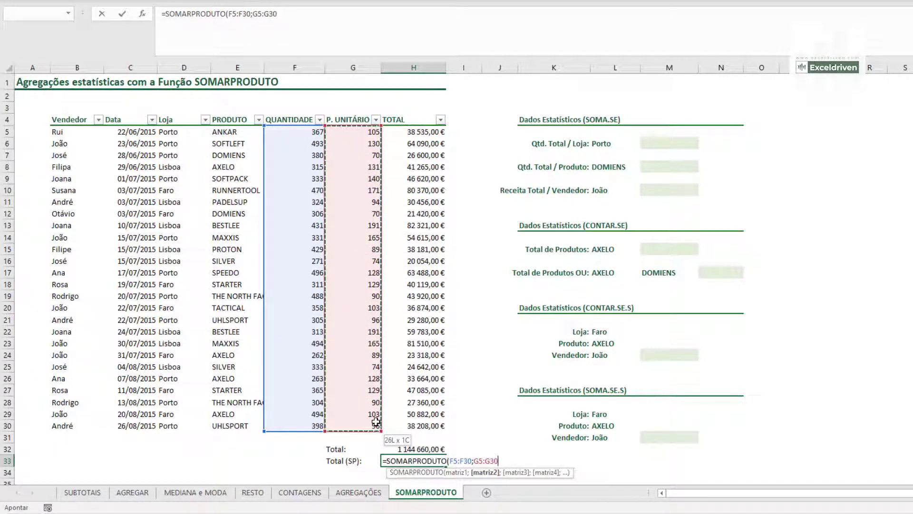
text())
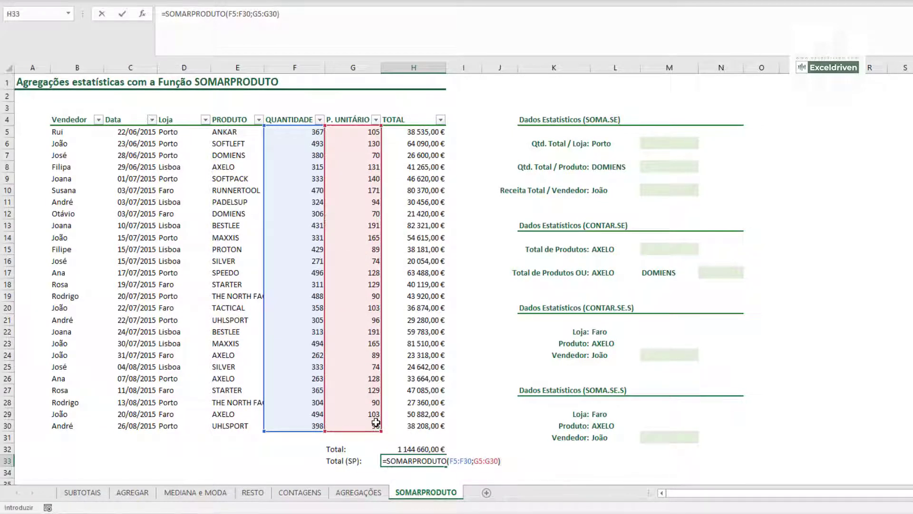
key(ctrl+Return)
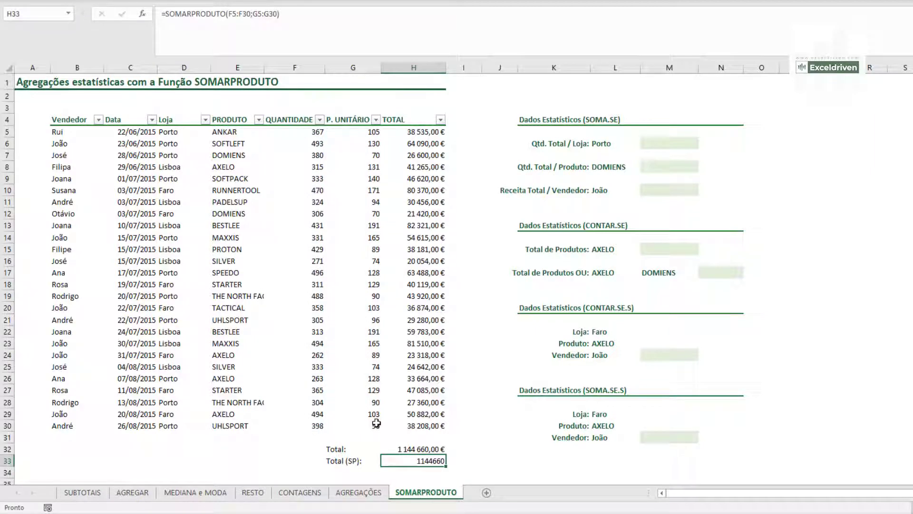
Step: Copy the currency formatting of the total in H32 to H33 with the Format Painter
click(413, 449)
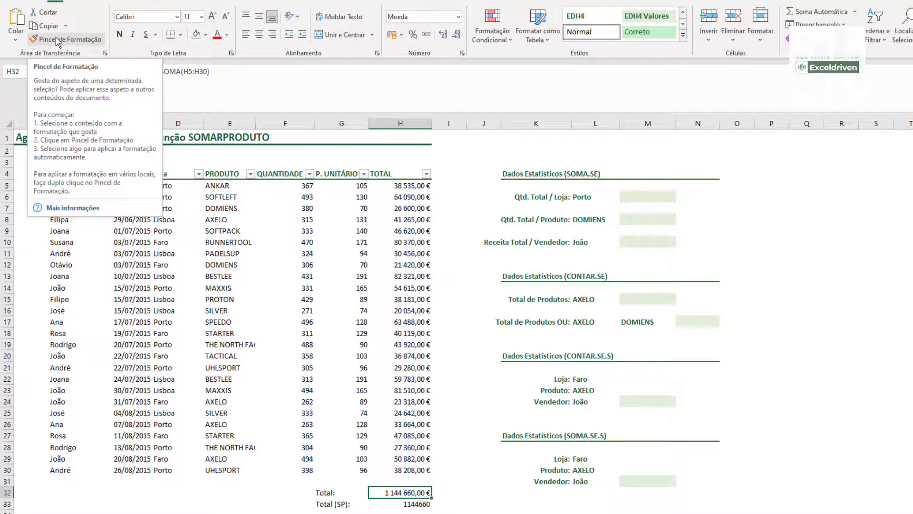
click(56, 40)
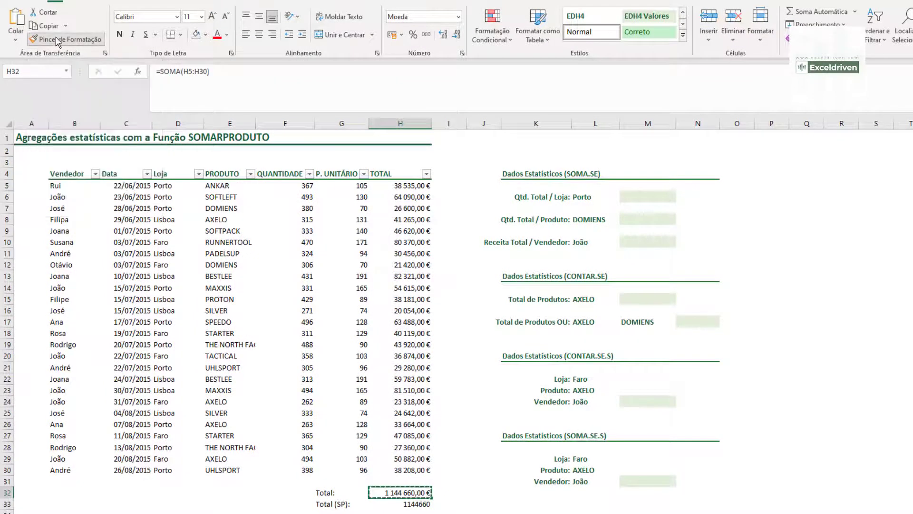
click(410, 502)
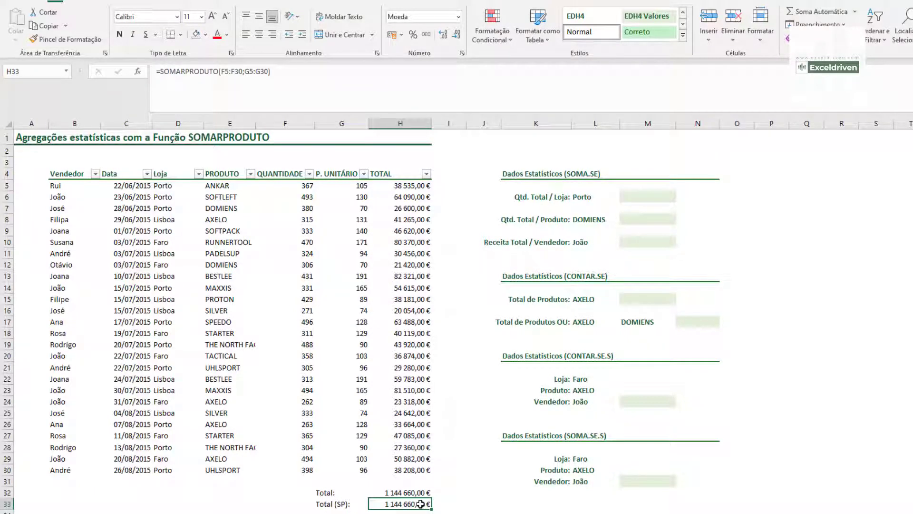
Step: Begin the quantity total per store in M6 with a SOMARPRODUTO formula comparing the stores D5:D30 with L6
click(648, 199)
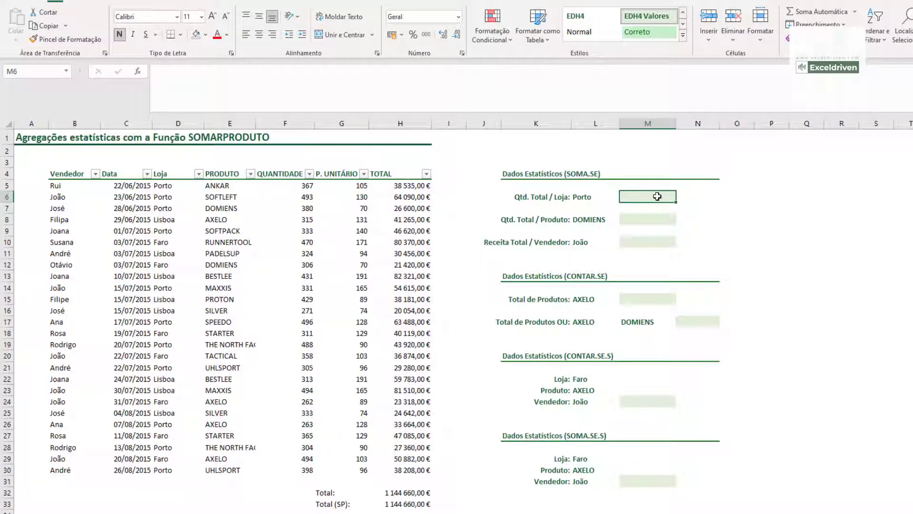
click(592, 195)
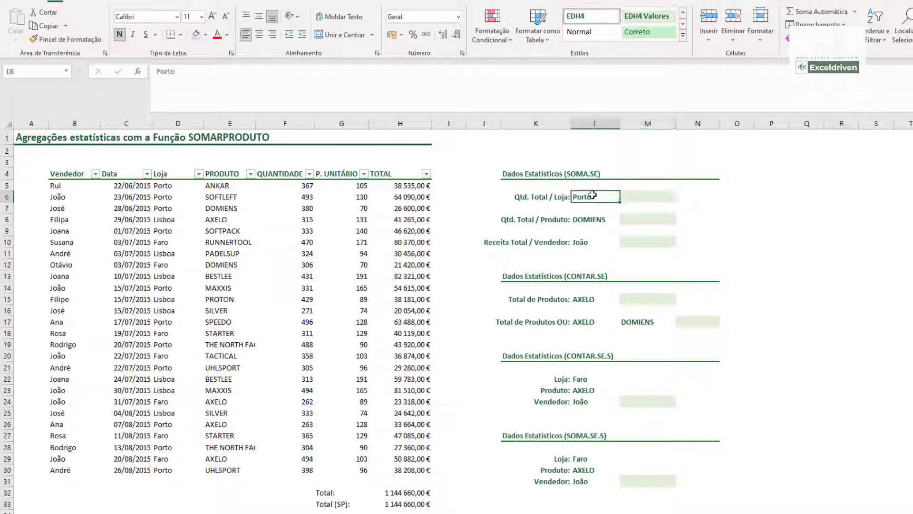
click(632, 197)
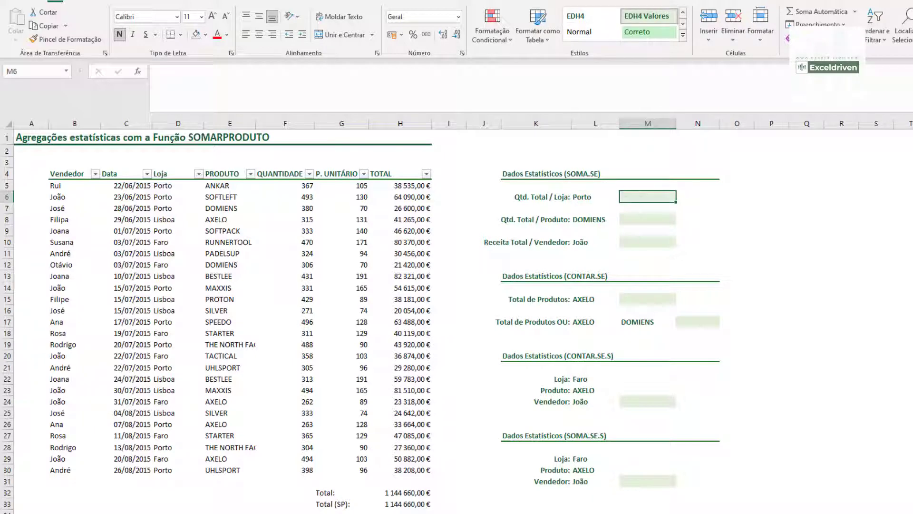
text(=SOMA)
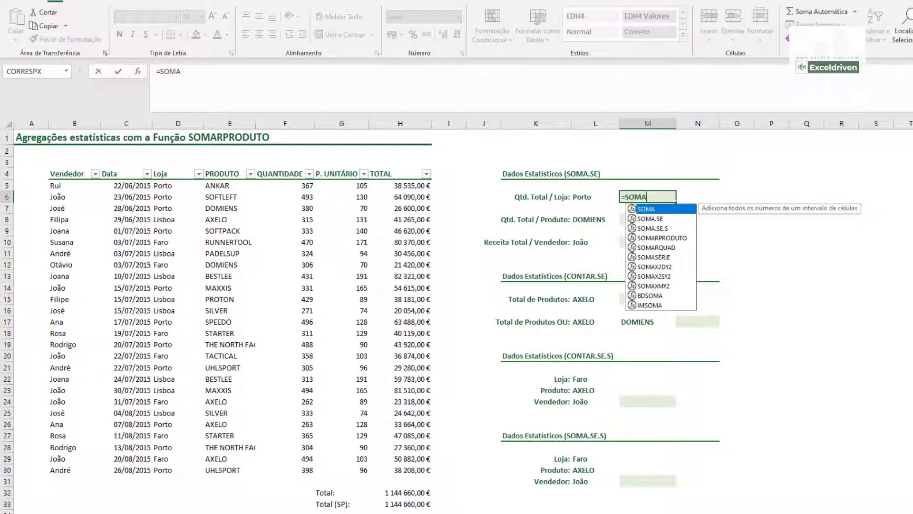
key(Down)
key(Down)
key(Down)
key(Tab)
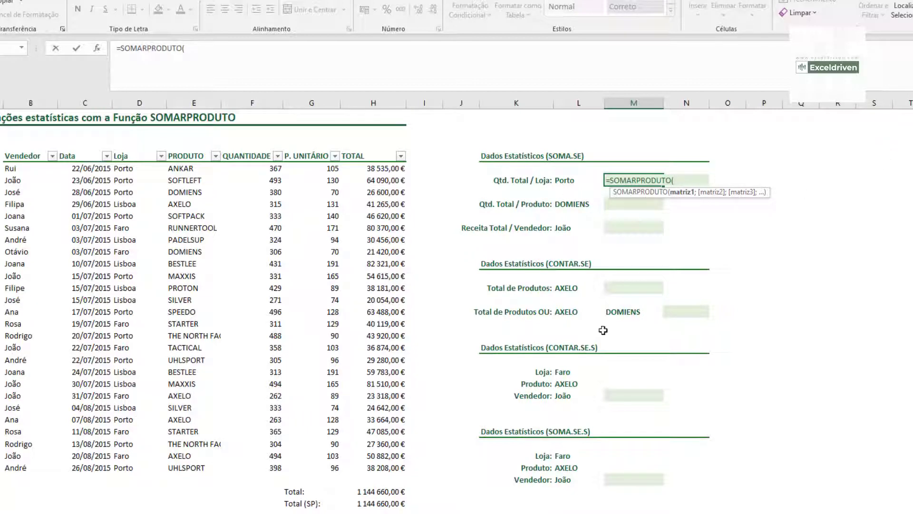
drag(142, 168, 124, 468)
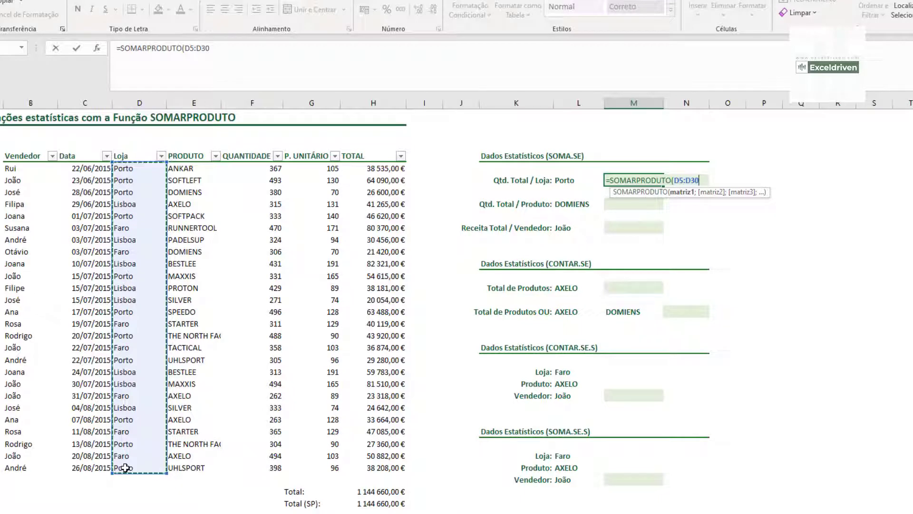
text(=)
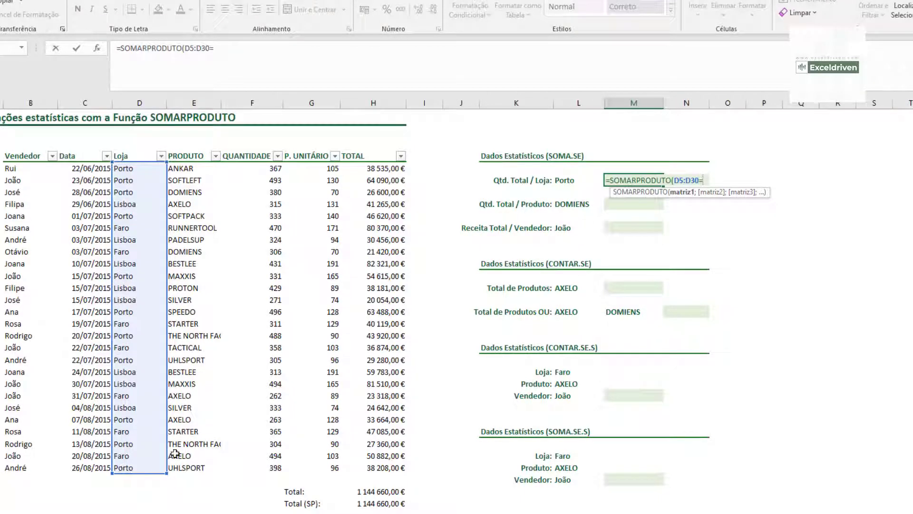
click(567, 181)
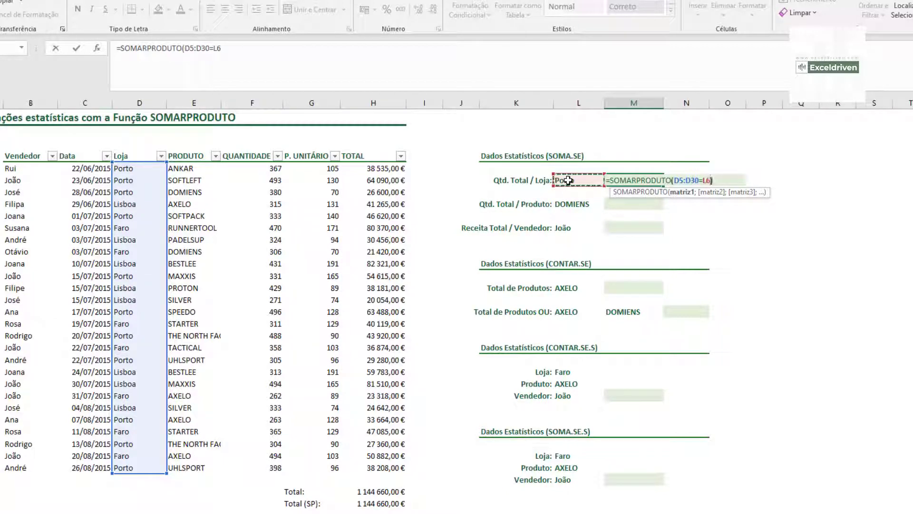
text())
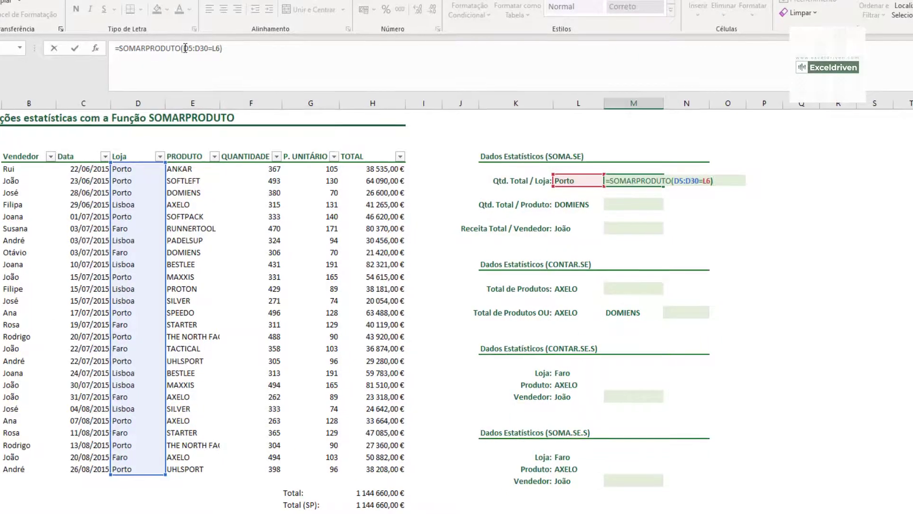
Step: Enclose the condition D5:D30=L6 in its own parentheses and multiply it by the quantities F5:F30
click(186, 48)
text(()
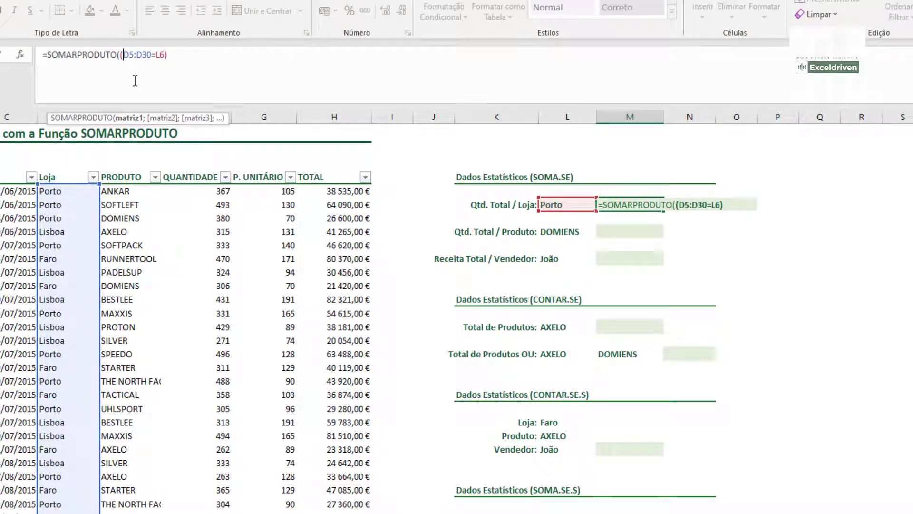
drag(122, 55, 164, 57)
click(179, 55)
text(*)
drag(181, 191, 193, 504)
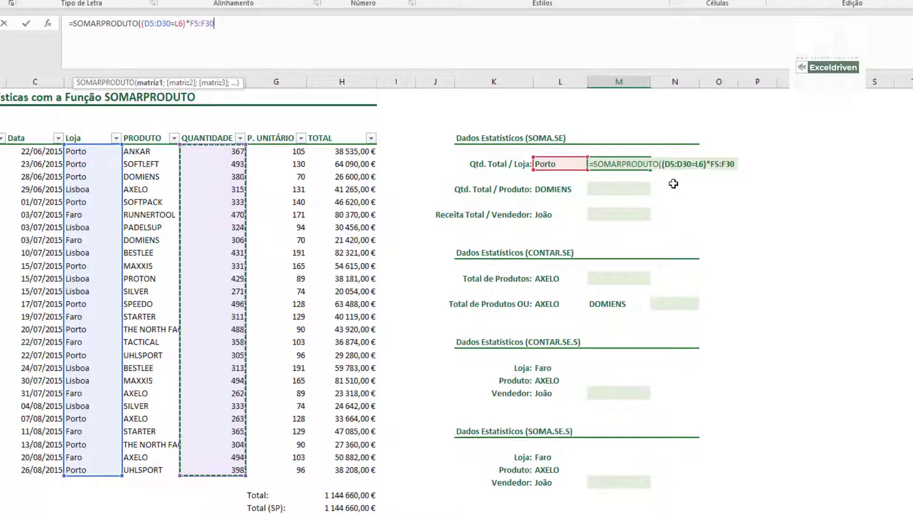
Step: Make the references D5:D30, L6 and F5:F30 in the M6 formula absolute
double_click(154, 23)
key(F4)
click(196, 23)
key(F4)
double_click(222, 23)
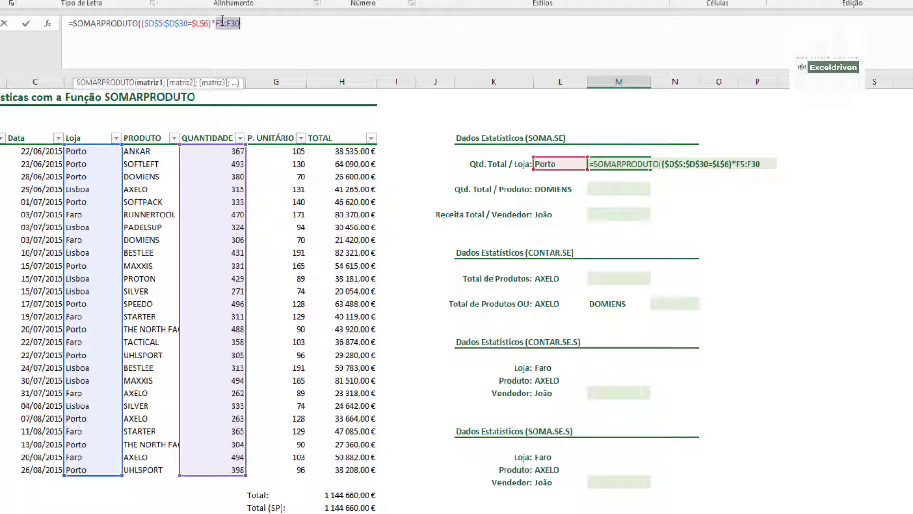
key(F4)
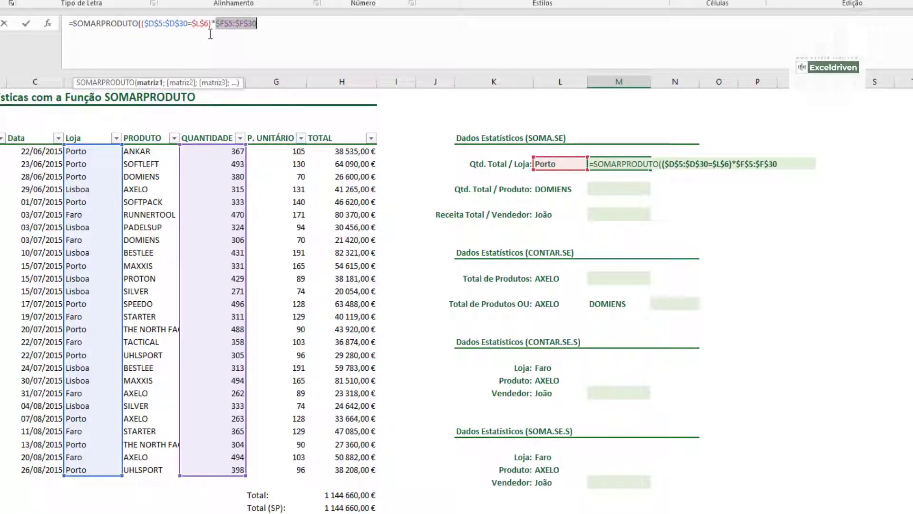
Step: Close the SOMARPRODUTO formula in M6 with the final parenthesis and commit it
click(270, 22)
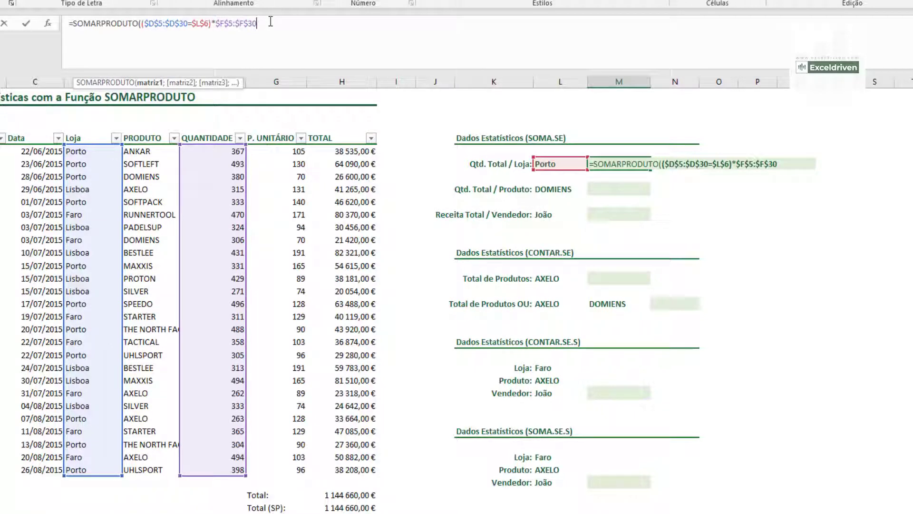
text())
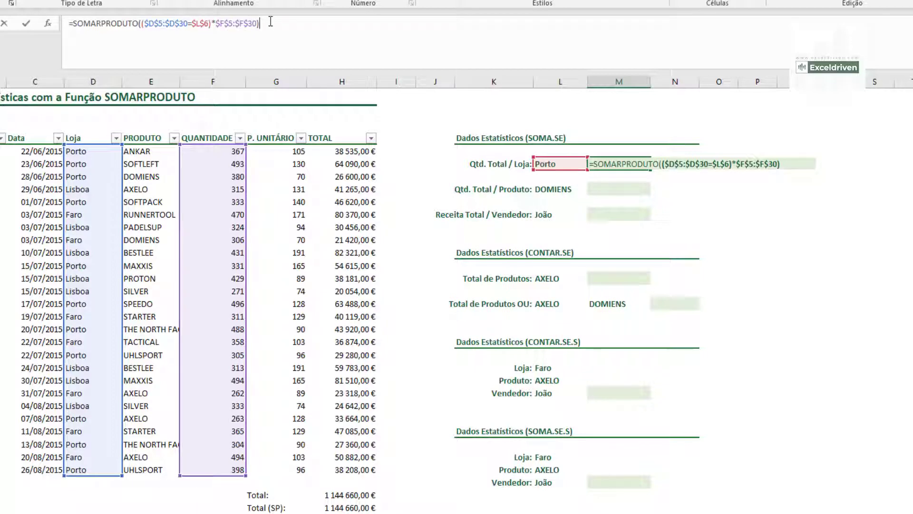
key(Return)
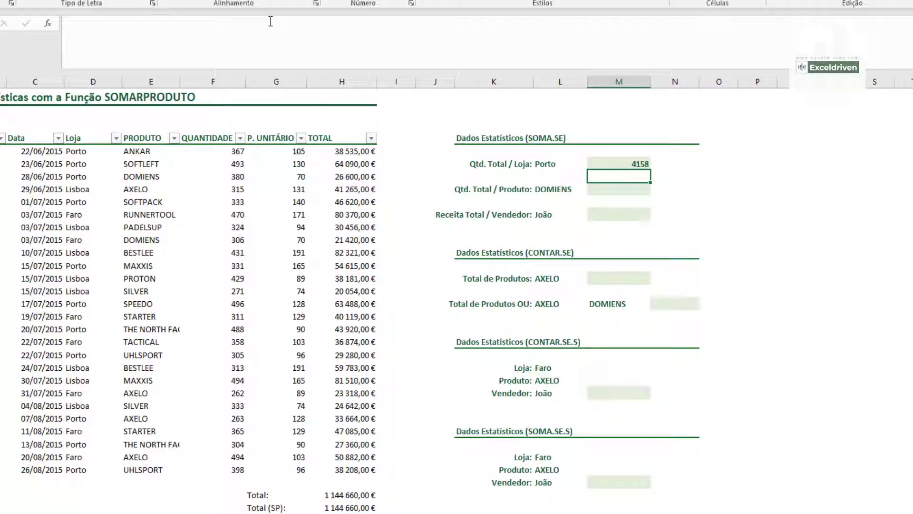
Step: Enter the comparison formula =SOMA.SE(D5:D30;L6;F5:F30) in N6 beside the store quantity total
click(690, 162)
text(=SOMA.SE)
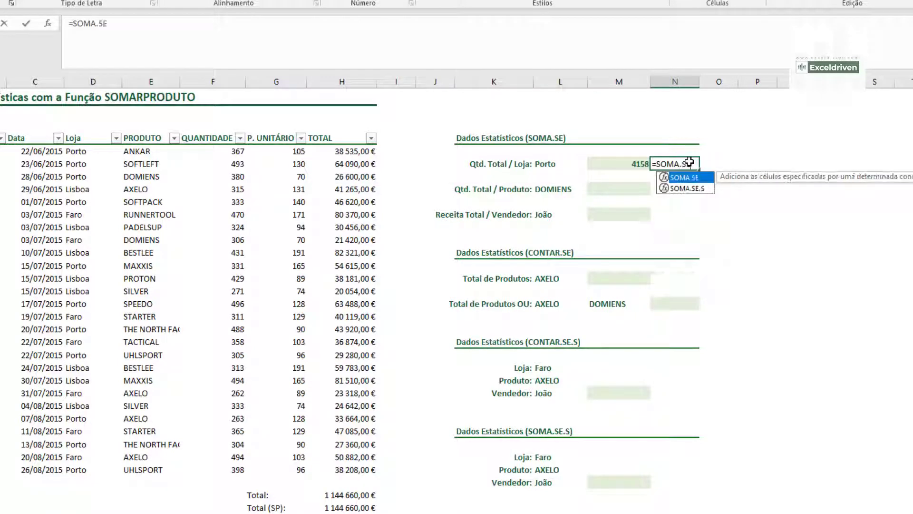
text(()
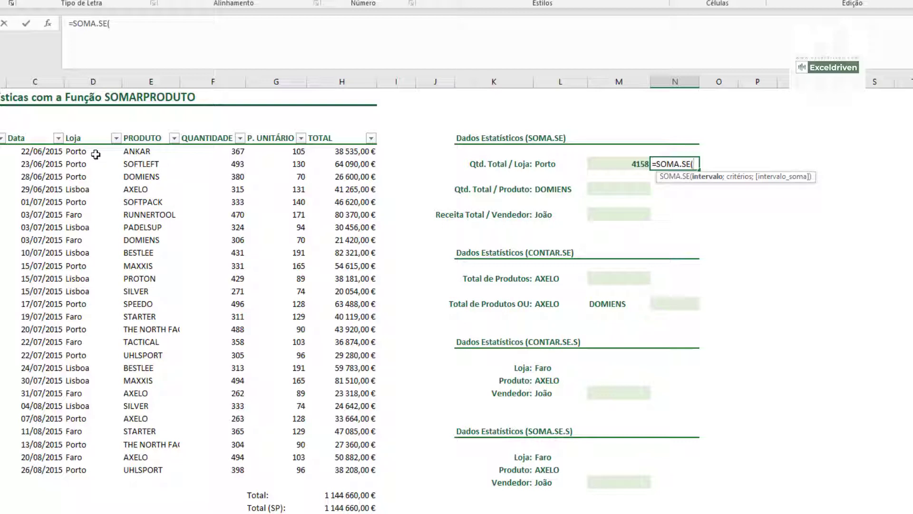
drag(96, 149, 103, 469)
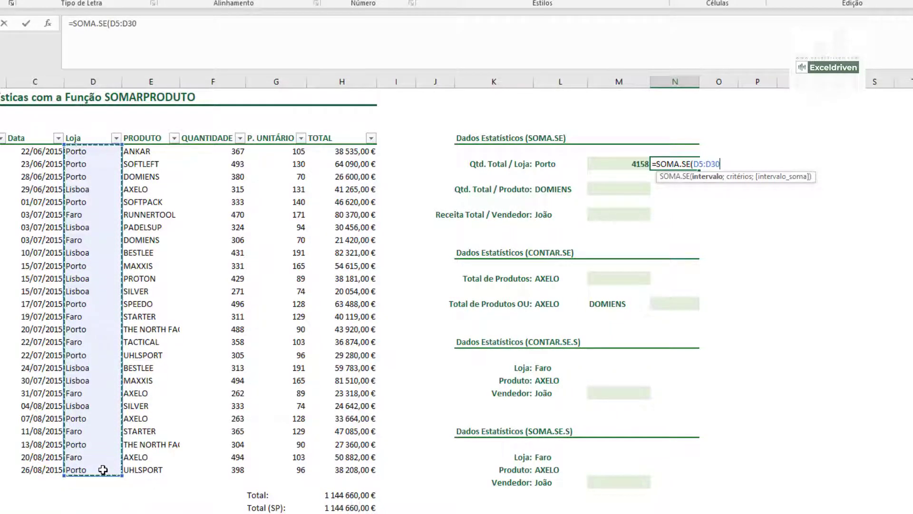
text(;)
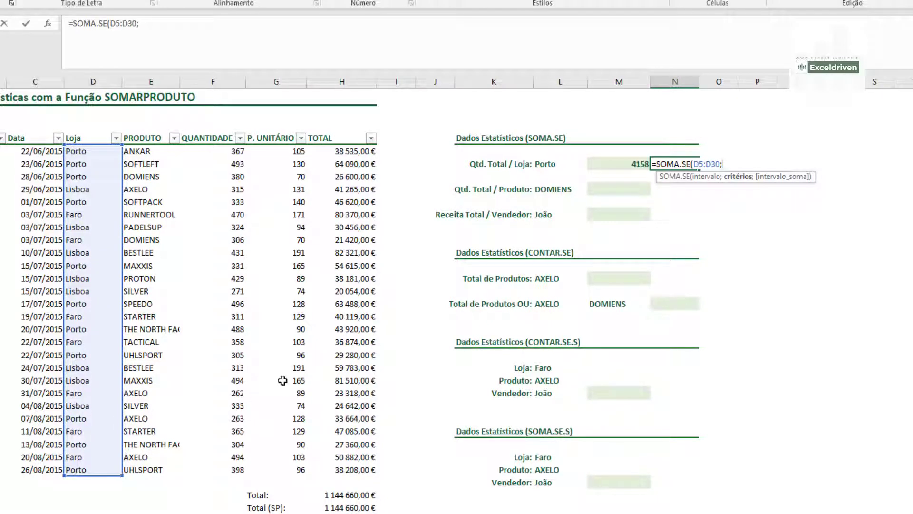
click(542, 168)
text(;)
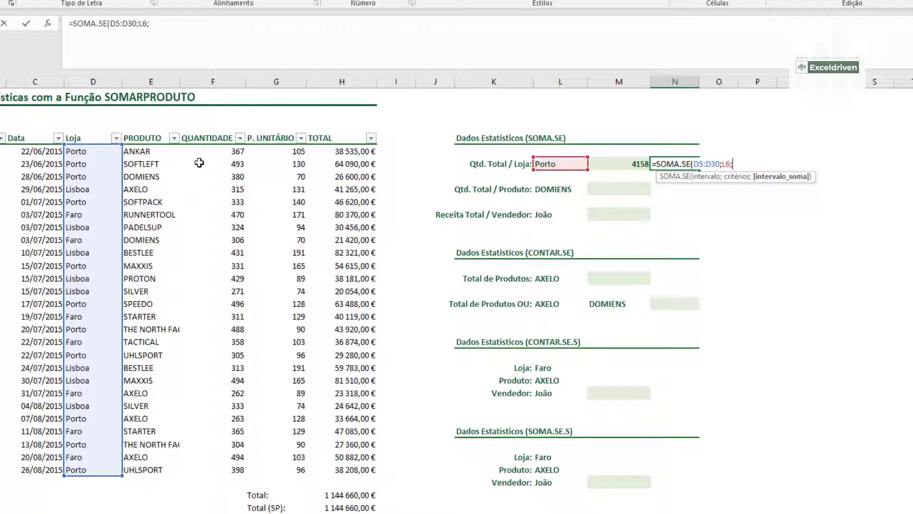
drag(208, 148, 210, 470)
text())
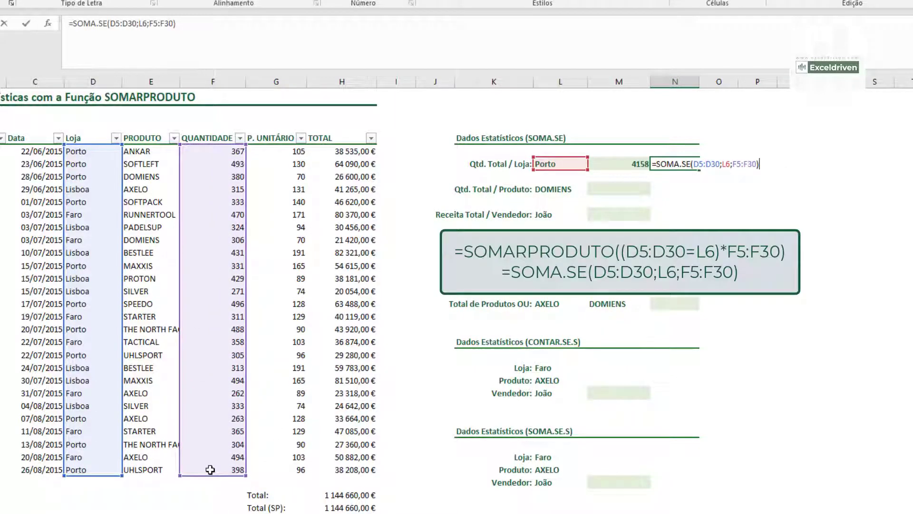
key(Return)
key(Up)
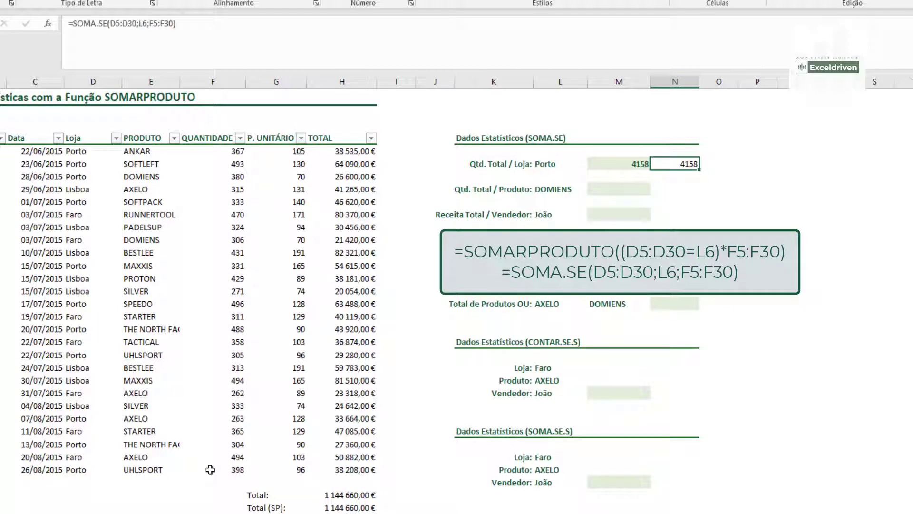
Step: Evaluate the store range $D$5:$D$30 and the criterion $L$6 in place within the M6 formula to inspect their values
click(611, 162)
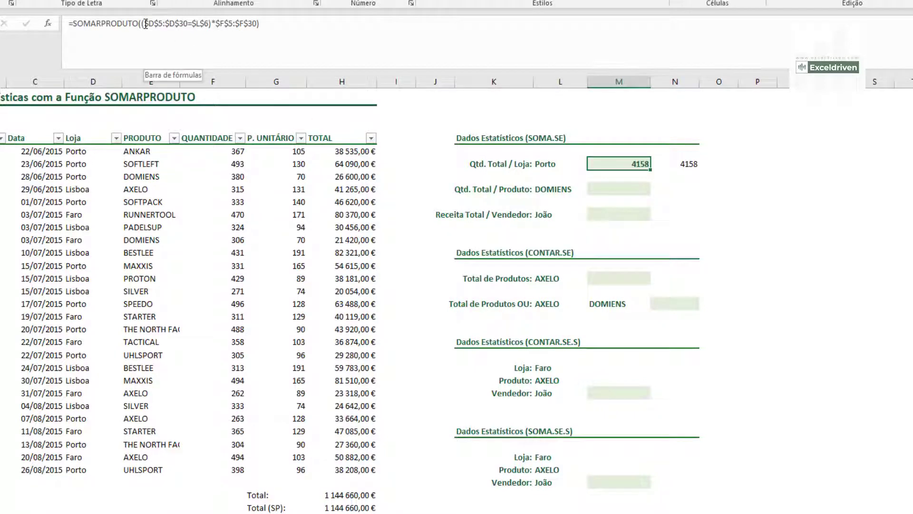
drag(144, 23, 189, 24)
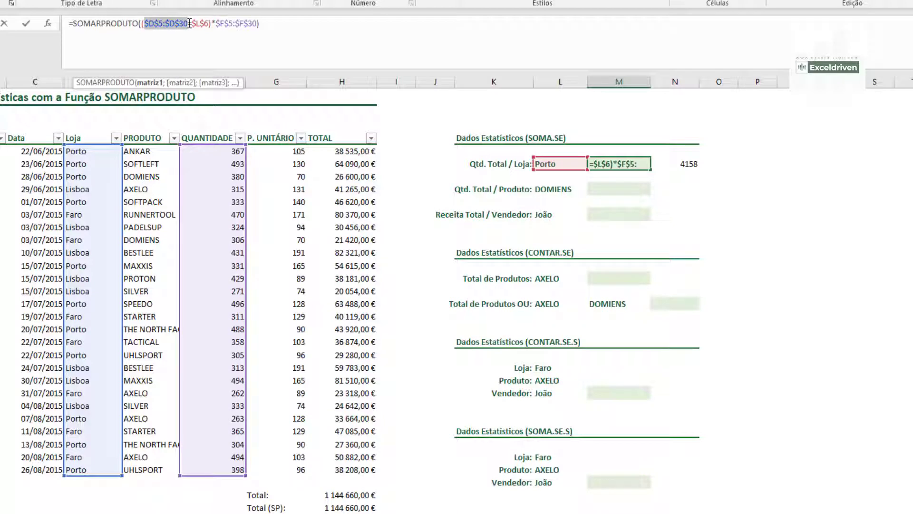
key(F9)
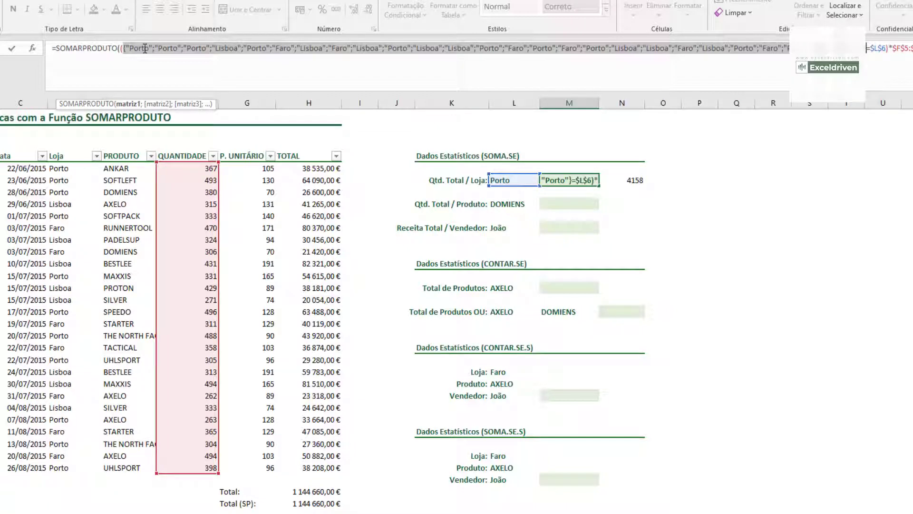
key(Escape)
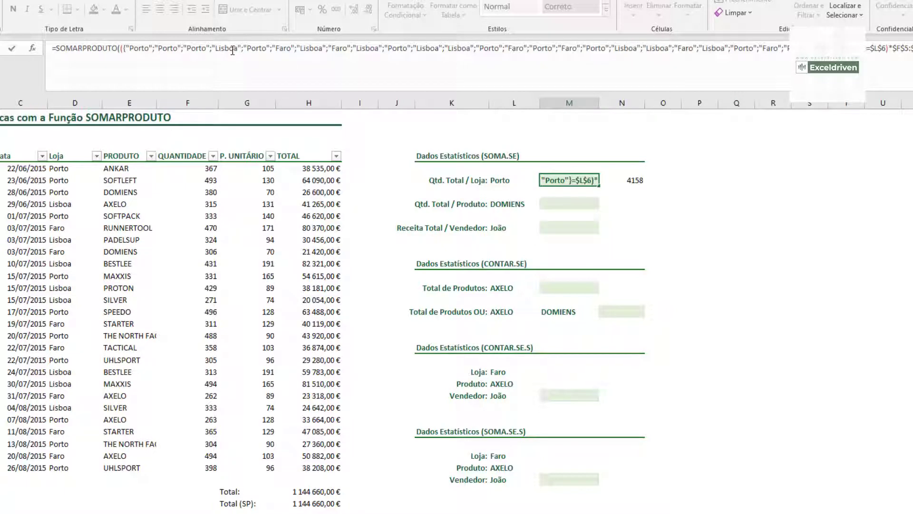
shift+click(874, 50)
drag(870, 50, 885, 50)
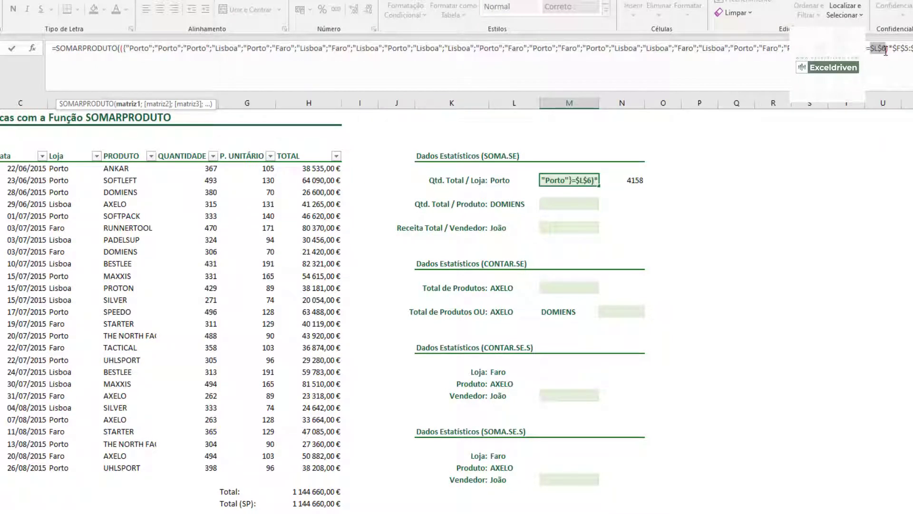
key(F9)
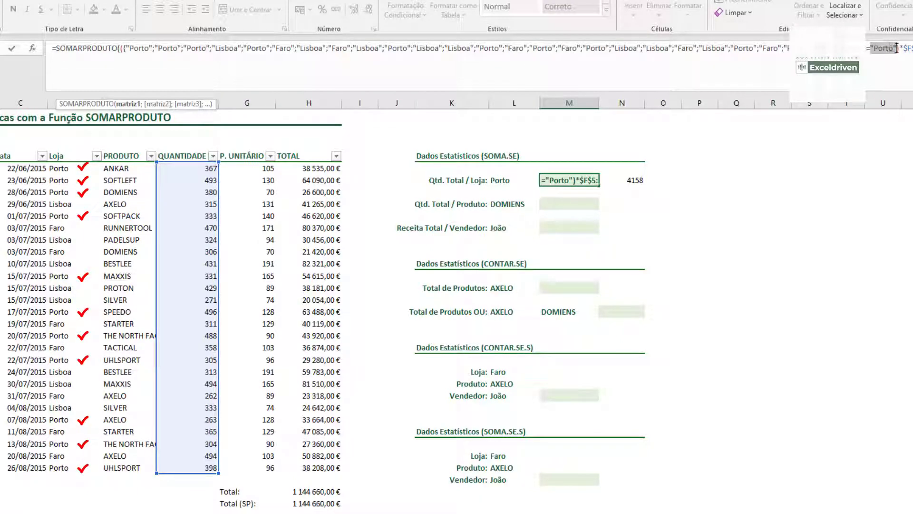
Step: Evaluate the whole store comparison and the quantity range $F$5:$F$30 in place within the M6 formula
click(123, 48)
drag(133, 48, 900, 47)
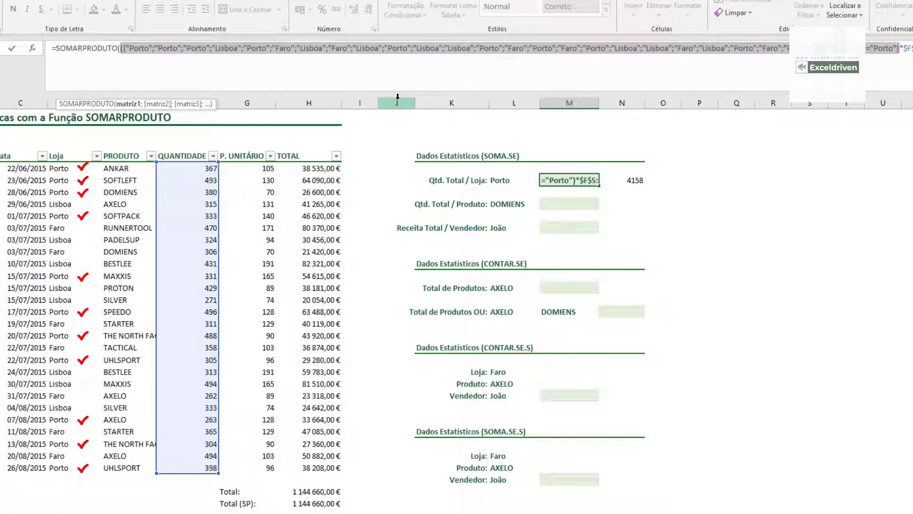
key(F9)
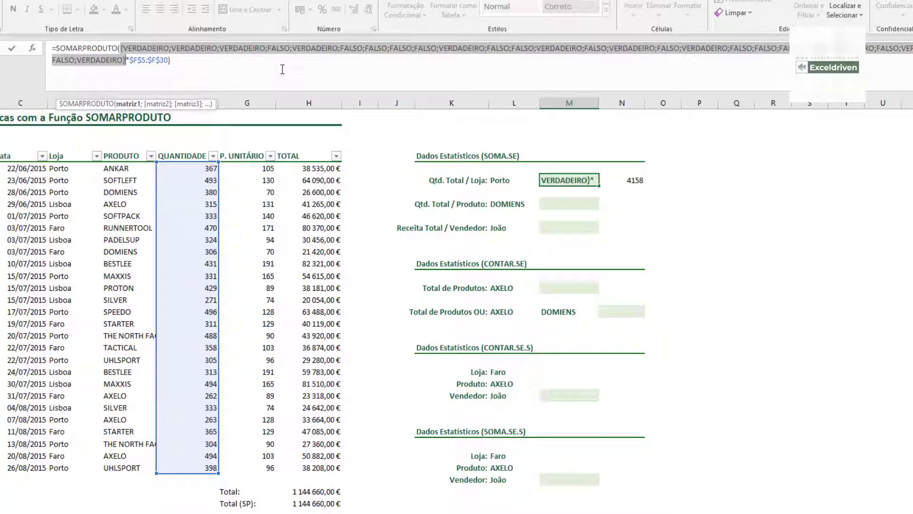
click(132, 60)
drag(132, 60, 168, 61)
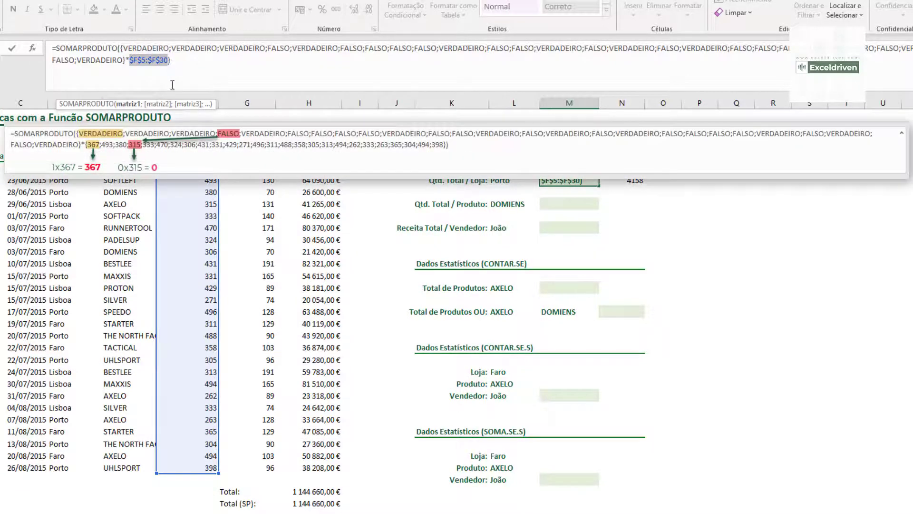
key(F9)
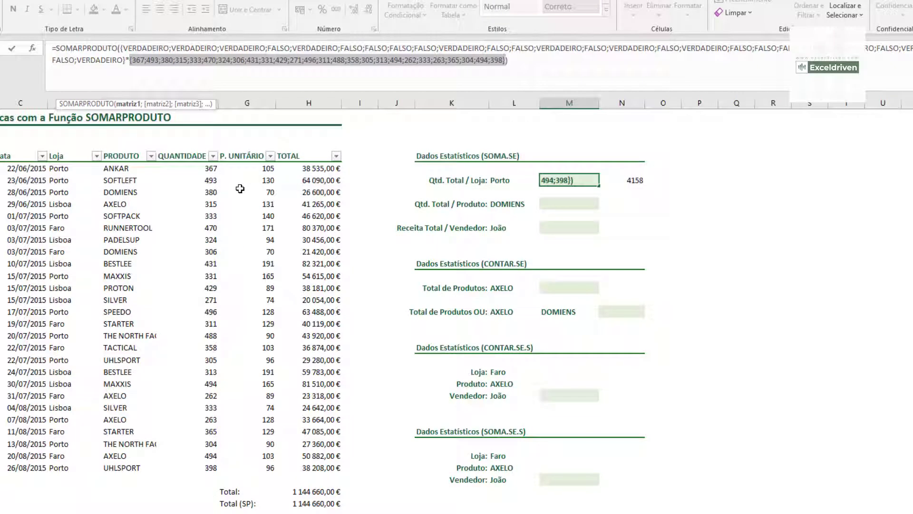
Step: Evaluate the product of the two arrays and the entire SOMARPRODUTO expression in M6, leaving the cell without saving the changes
drag(120, 49, 507, 60)
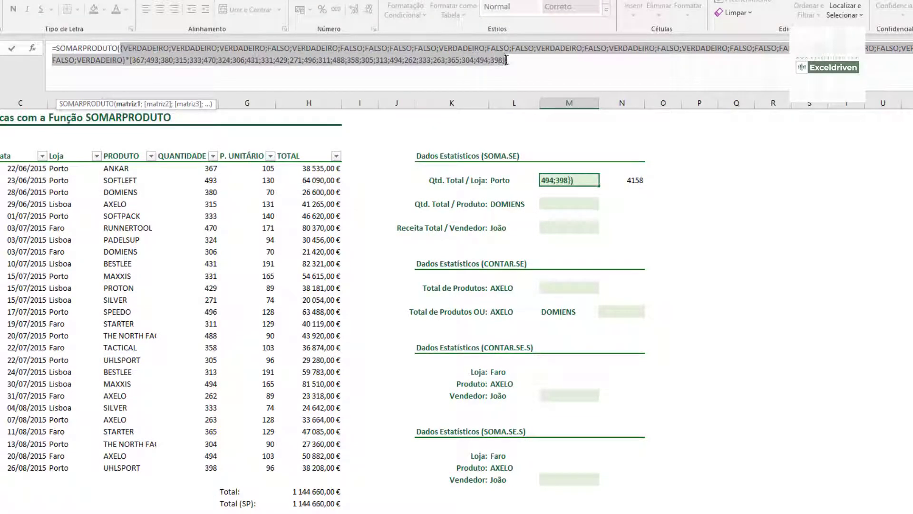
key(F9)
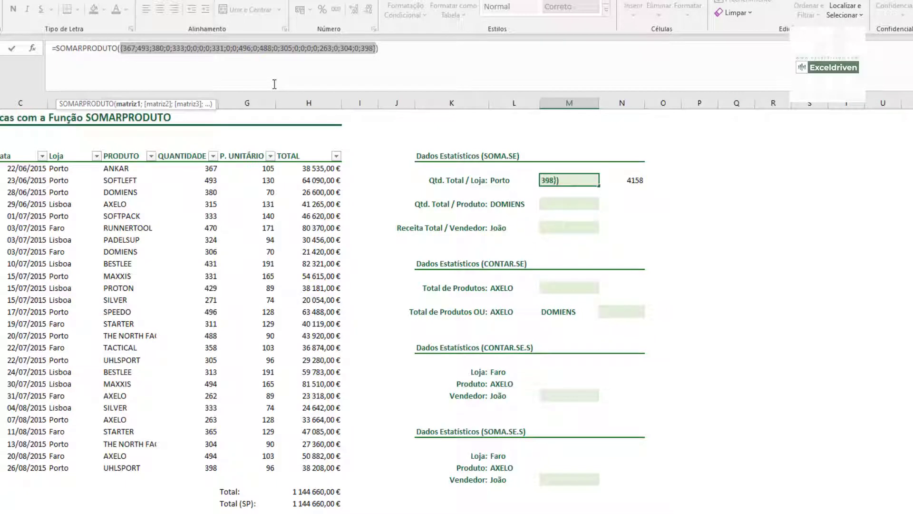
drag(399, 56, 56, 51)
key(F9)
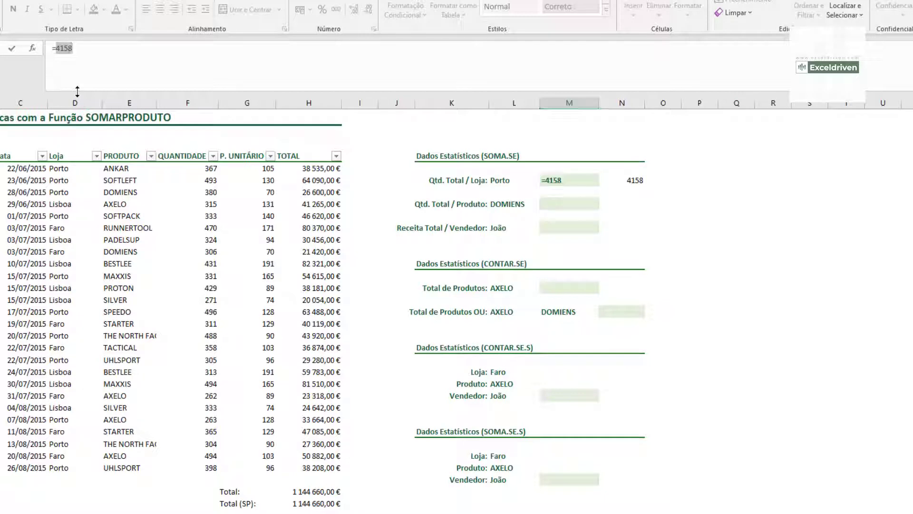
key(Escape)
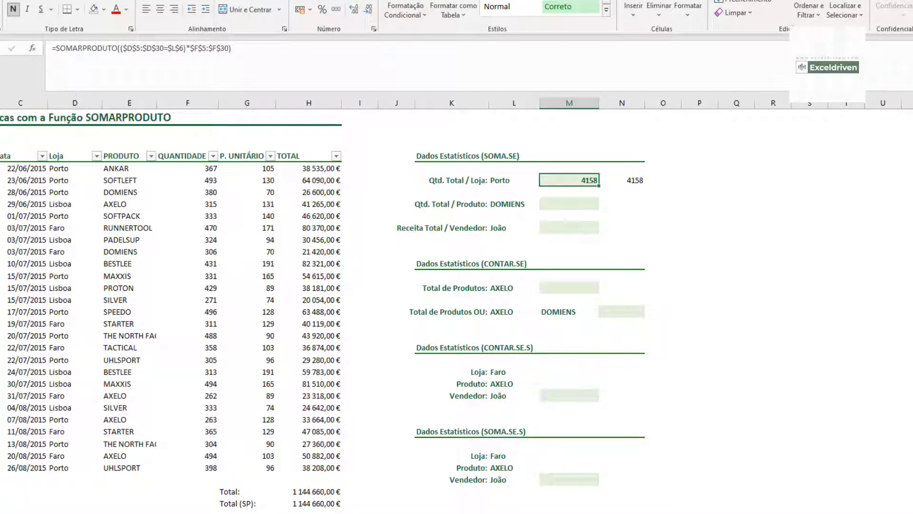
click(95, 0)
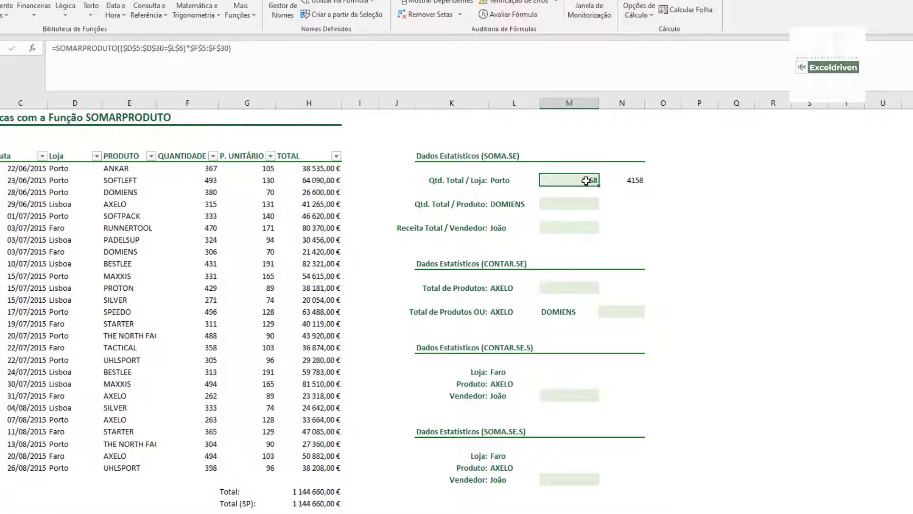
Step: Begin the quantity total per product in M8 with a SOMARPRODUTO formula containing the parenthesised condition (E5:E30=L8)
click(587, 205)
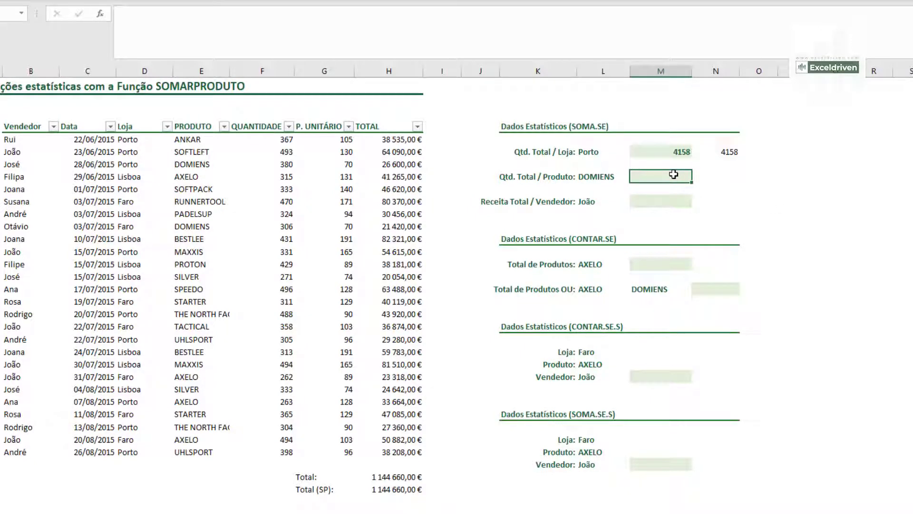
text(=SOMAR)
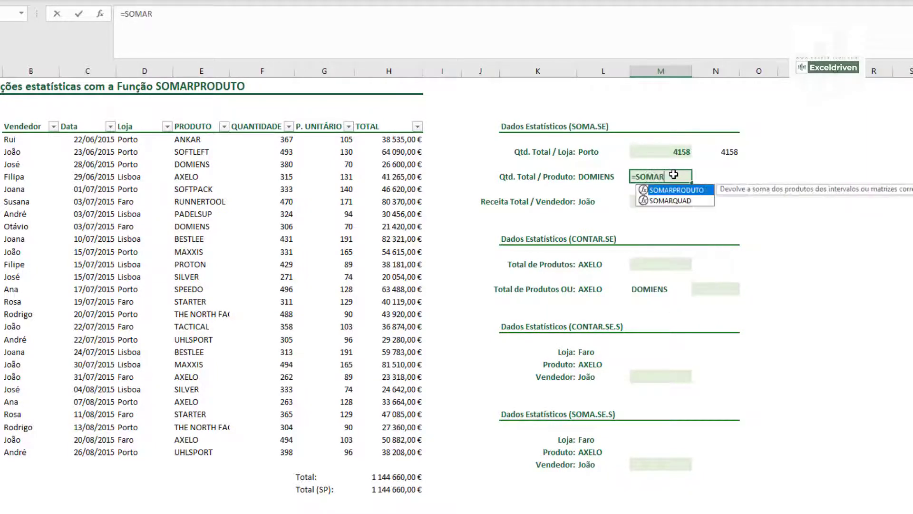
key(Down)
key(Up)
key(Tab)
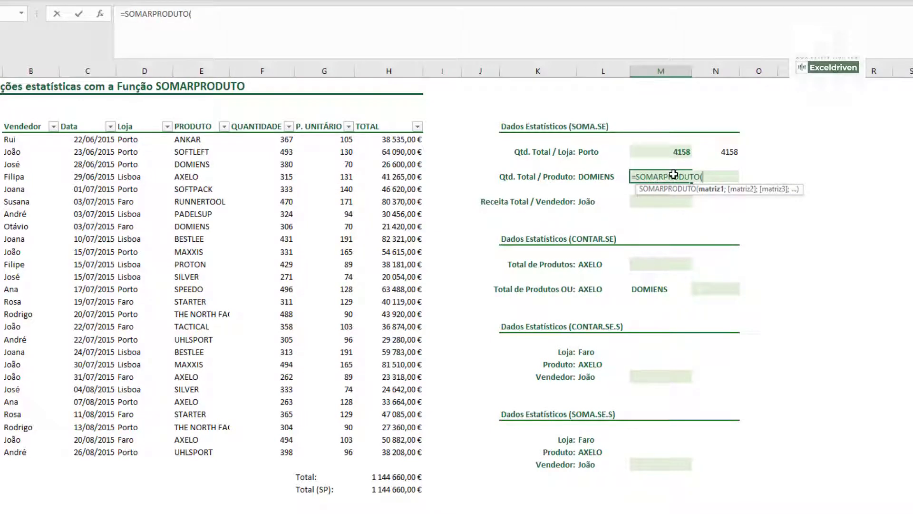
text(()
click(201, 140)
drag(201, 141, 206, 454)
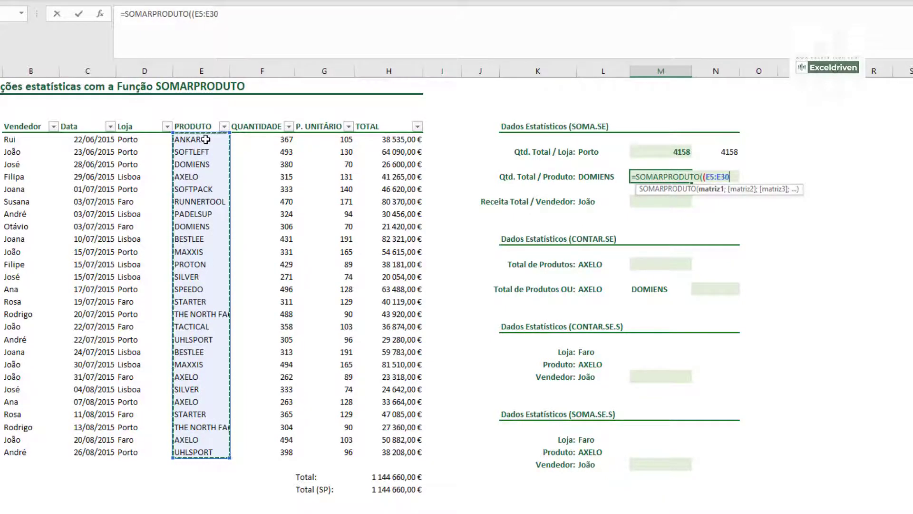
text(=)
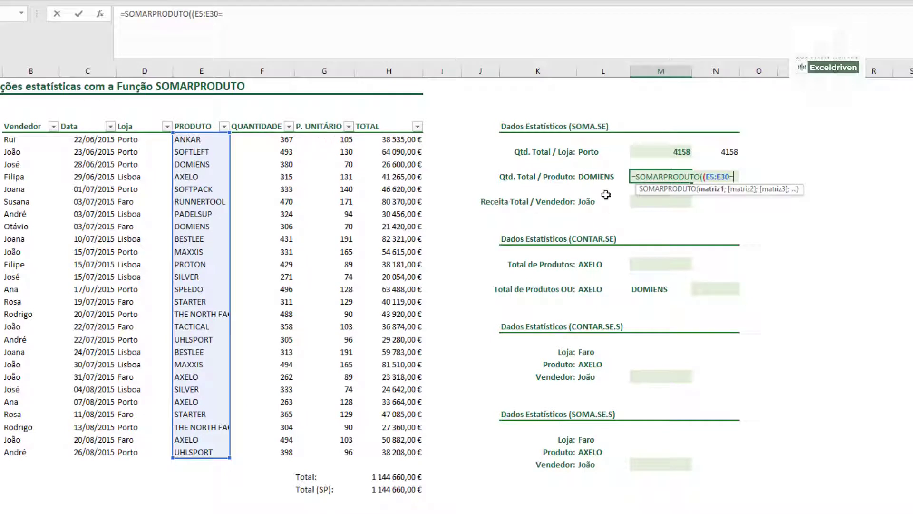
click(605, 174)
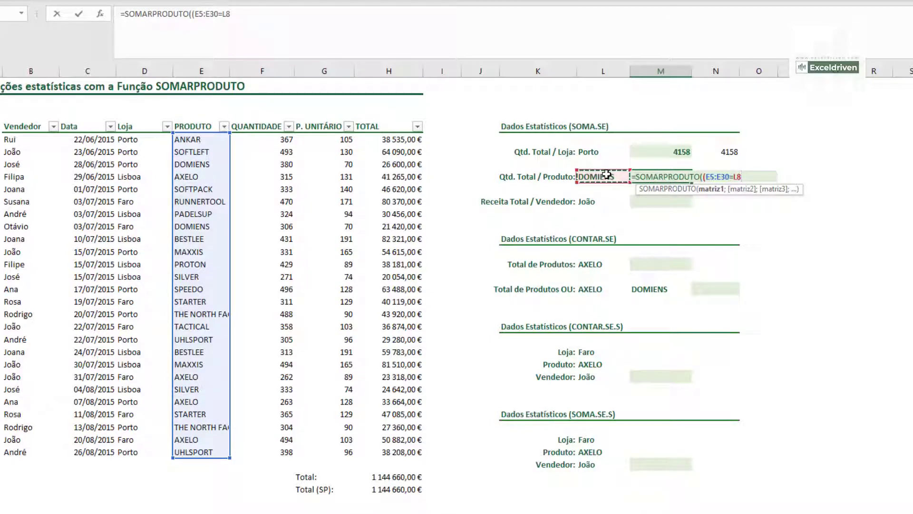
text())
Step: Add the quantities F5:F30 as a second, semicolon-separated array in the M8 formula and commit it
text(;)
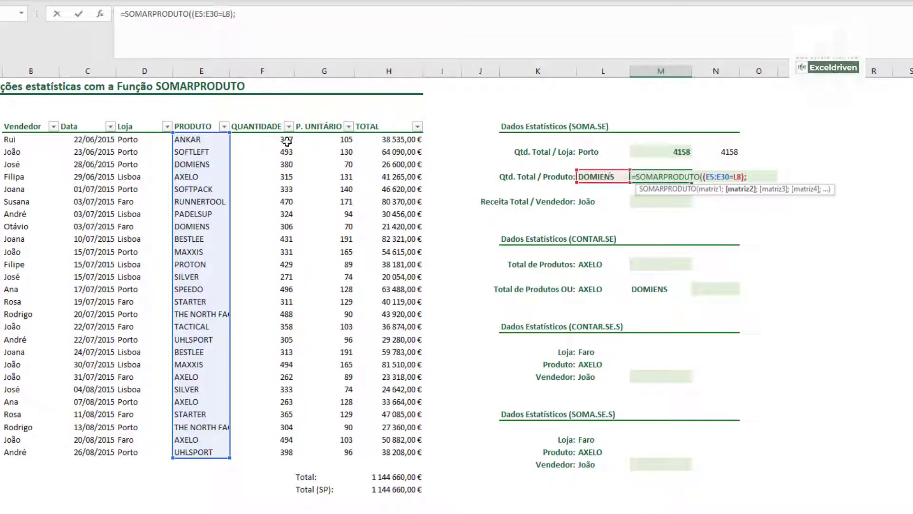
drag(286, 140, 285, 458)
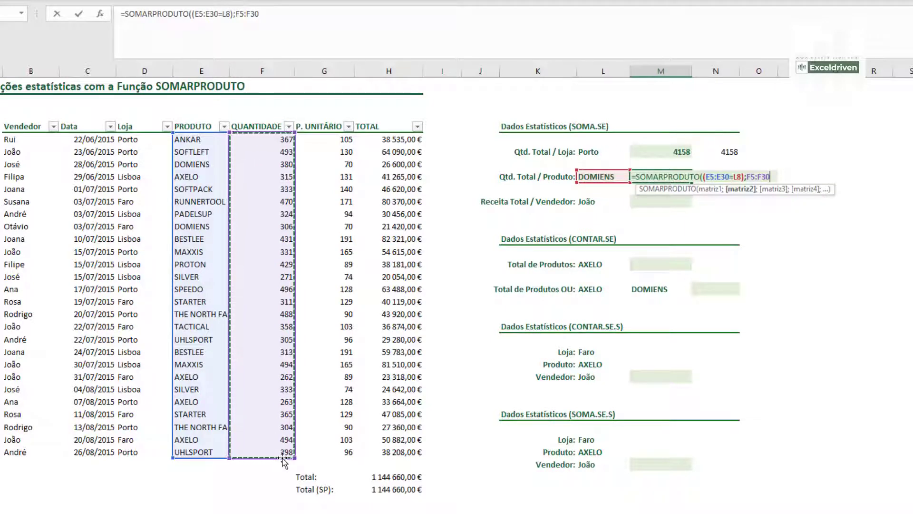
text())
key(Return)
key(Up)
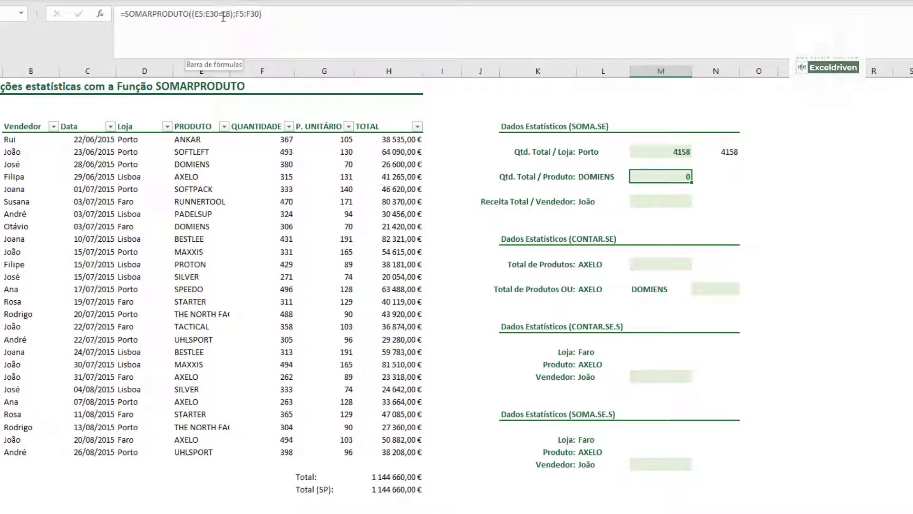
Step: Evaluate the condition (E5:E30=L8) and the quantity range F5:F30 in place within the M8 formula, leaving the cell without saving the changes
click(194, 13)
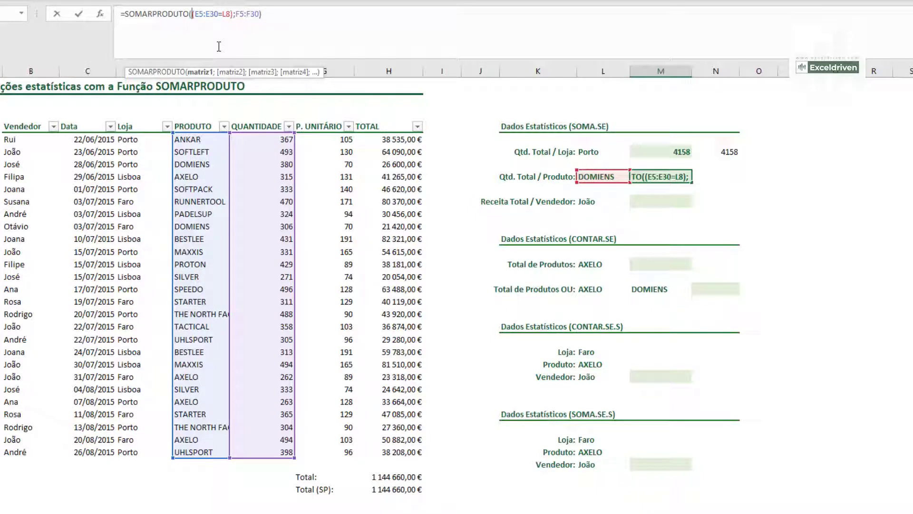
key(ctrl+Return)
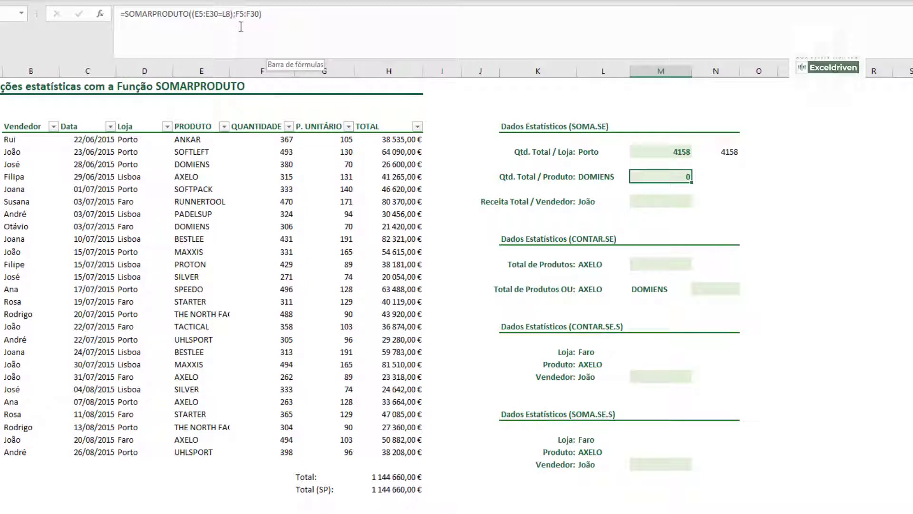
click(202, 12)
drag(201, 11, 234, 14)
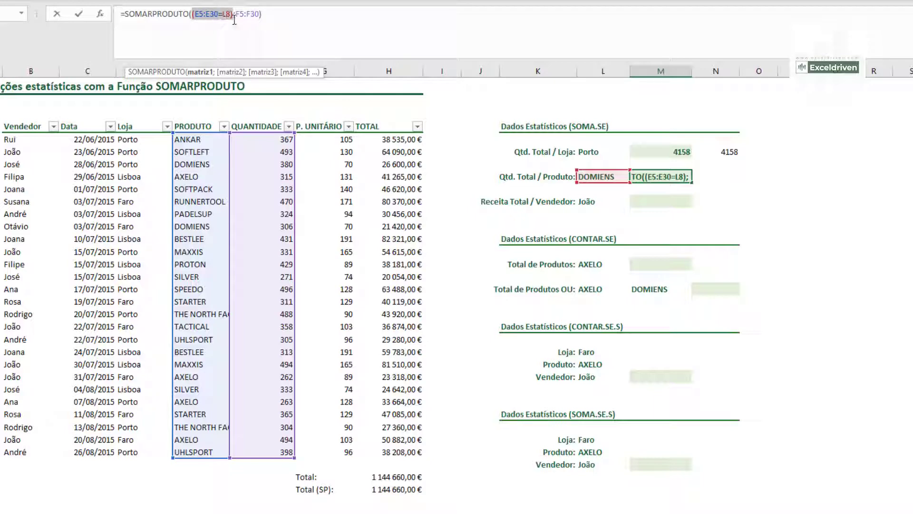
key(F9)
drag(811, 14, 836, 14)
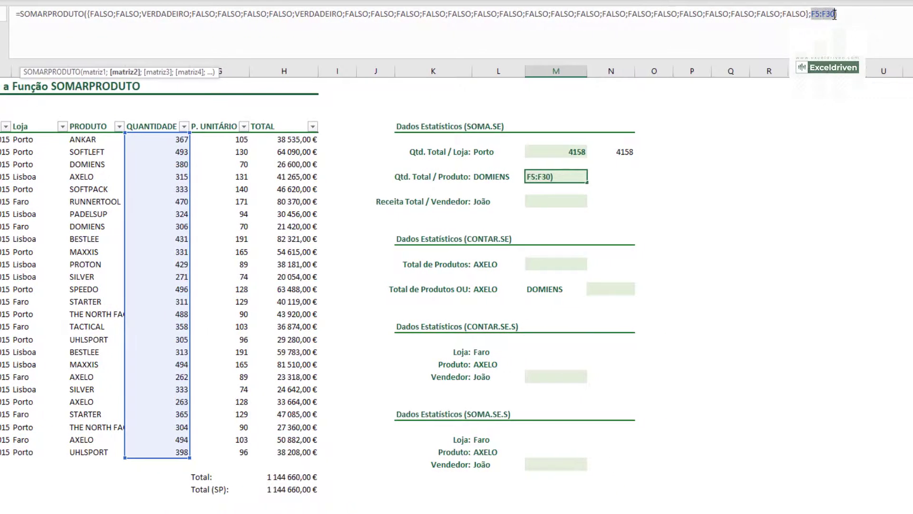
key(F9)
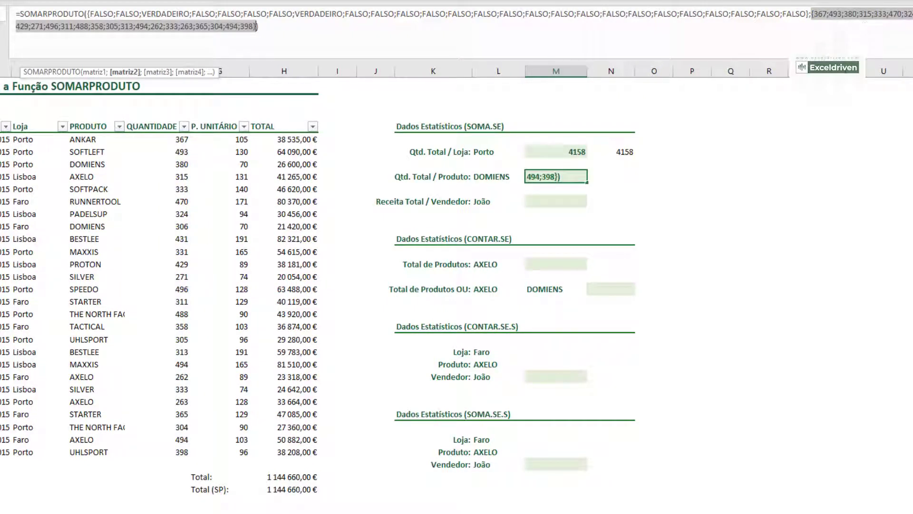
key(Escape)
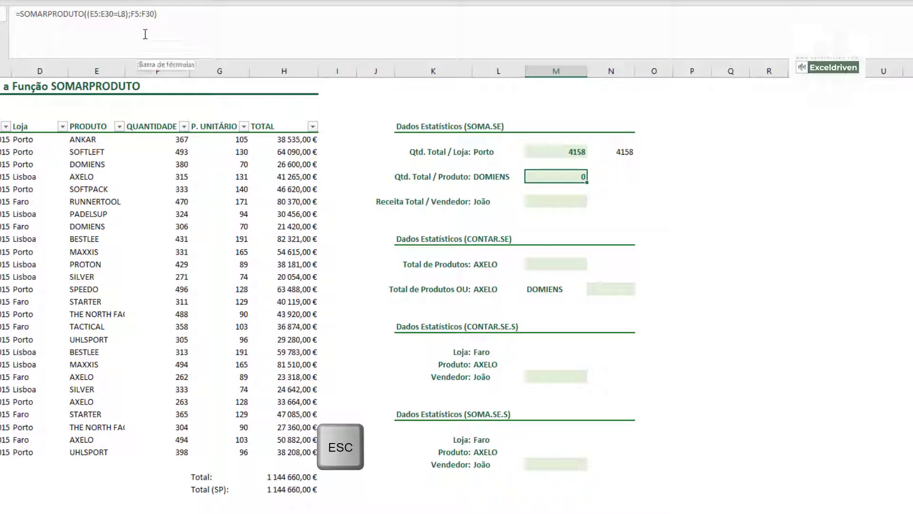
Step: Insert a double minus sign (--) before the condition (E5:E30=L8) in the M8 formula and commit it
click(88, 14)
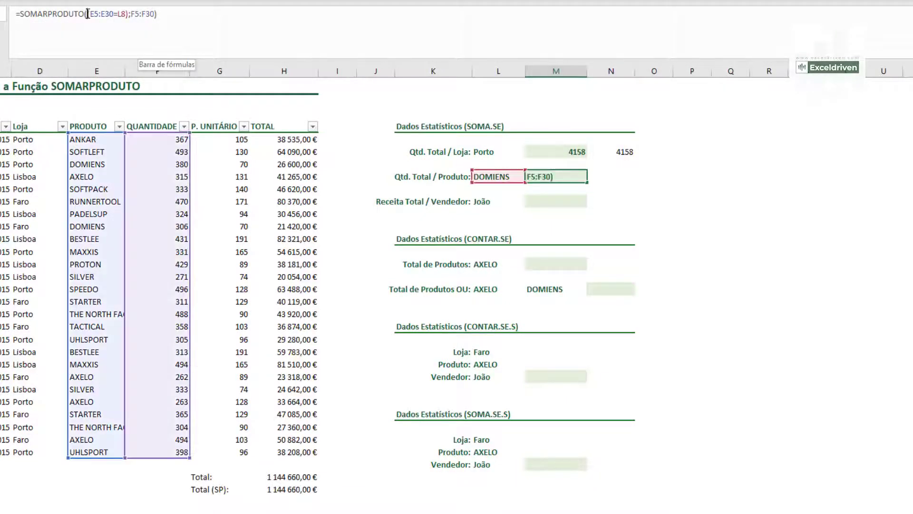
text(--)
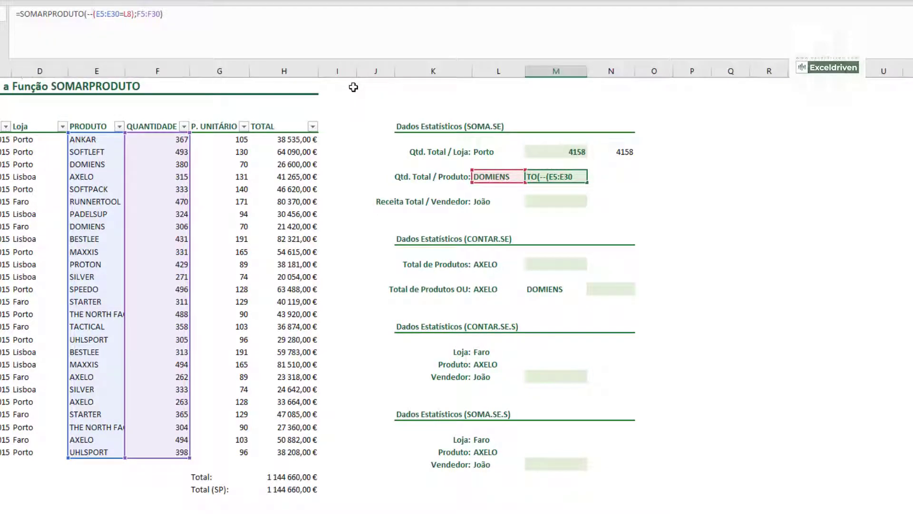
key(Return)
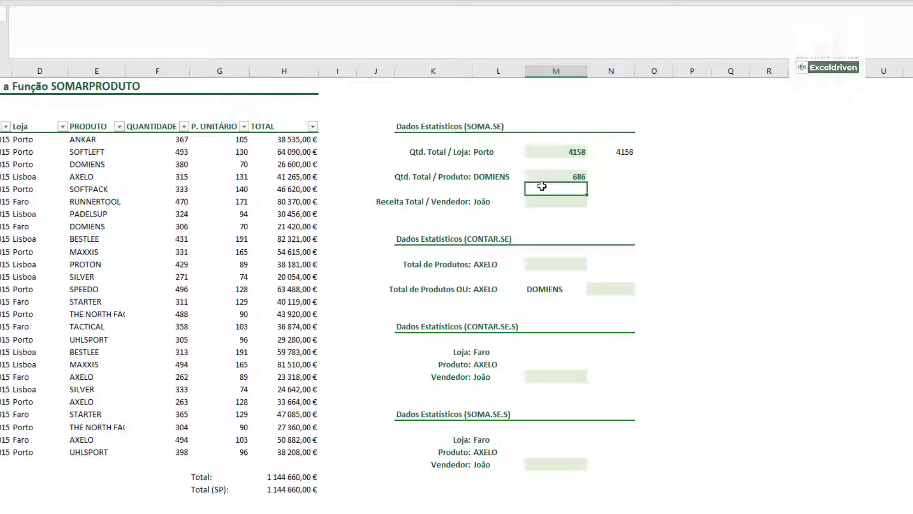
click(549, 173)
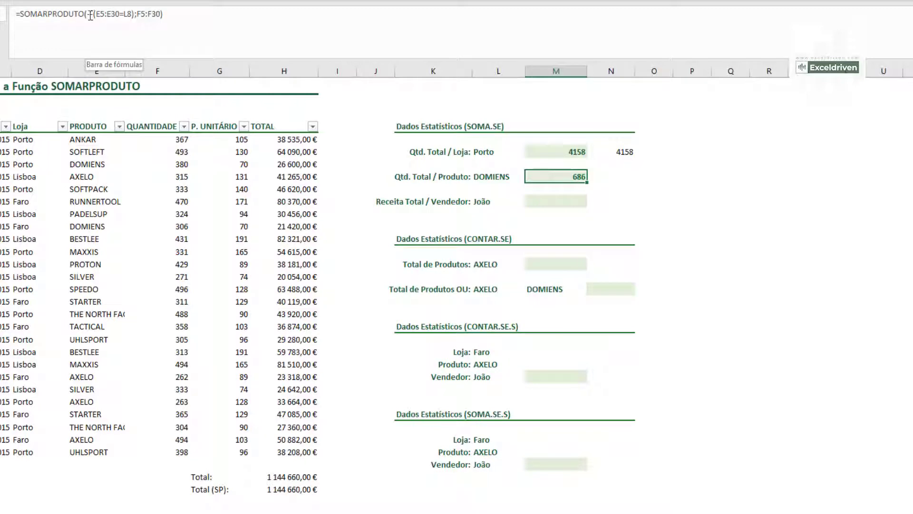
double_click(90, 15)
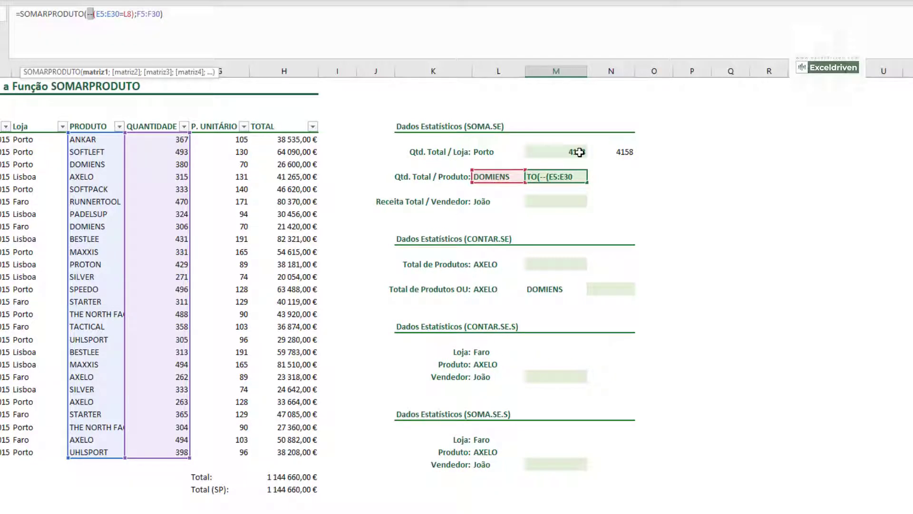
key(ctrl+Return)
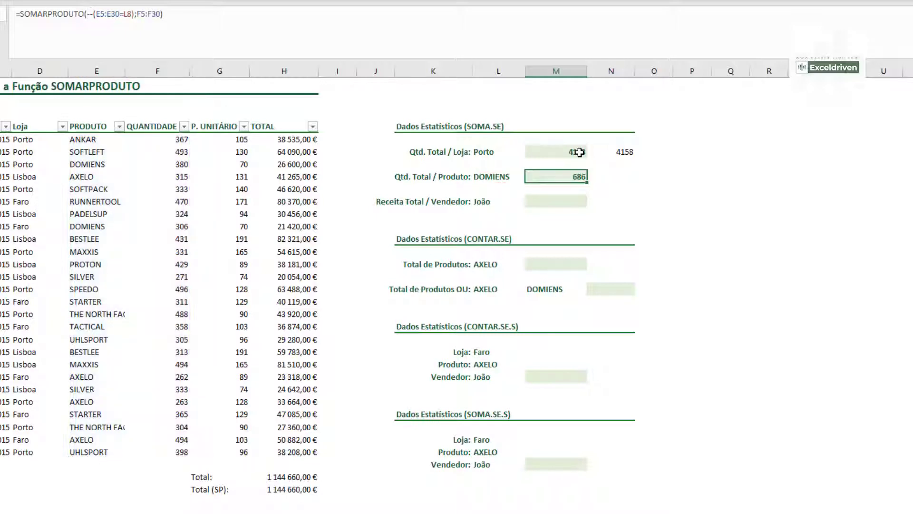
Step: Begin the total revenue per vendor in M10 with a SOMARPRODUTO formula containing the condition (B5:B30=L10) followed by a multiplication sign
click(561, 201)
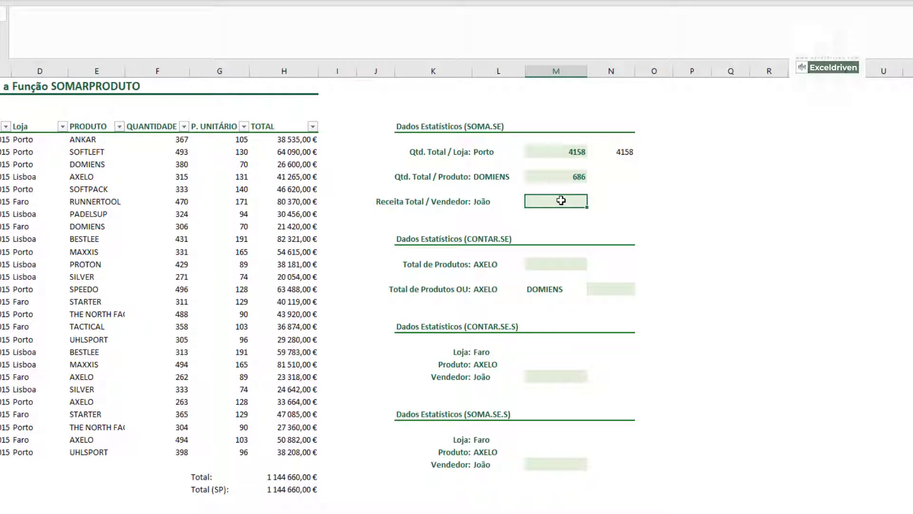
text(=SOMA)
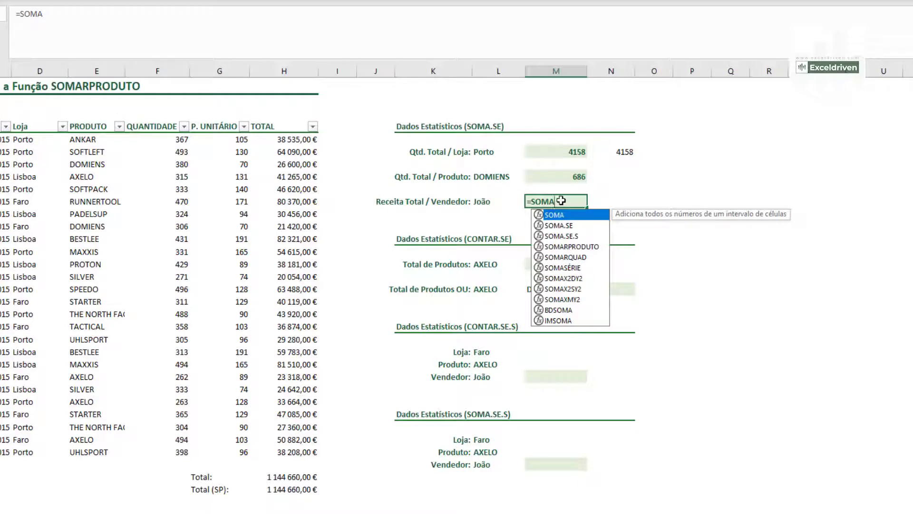
key(Down)
key(Down)
key(Down)
key(Tab)
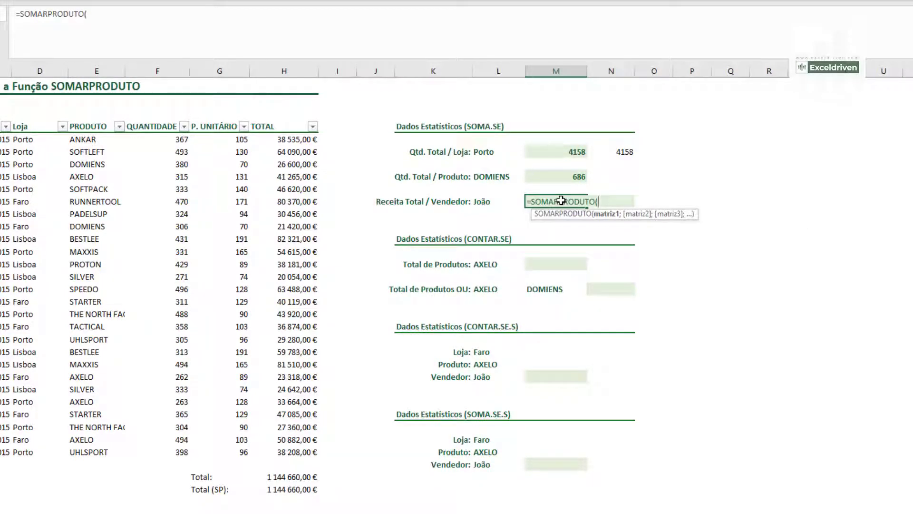
text(()
click(49, 142)
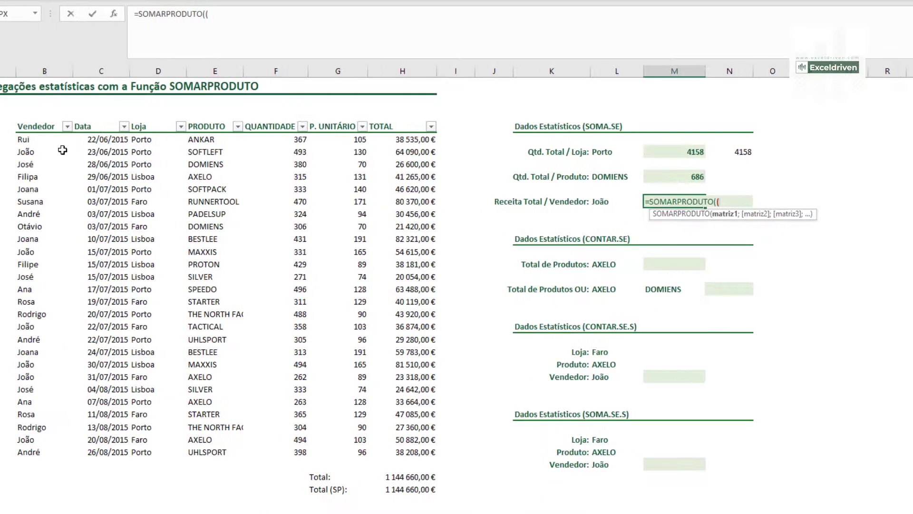
drag(49, 142, 33, 451)
text(=)
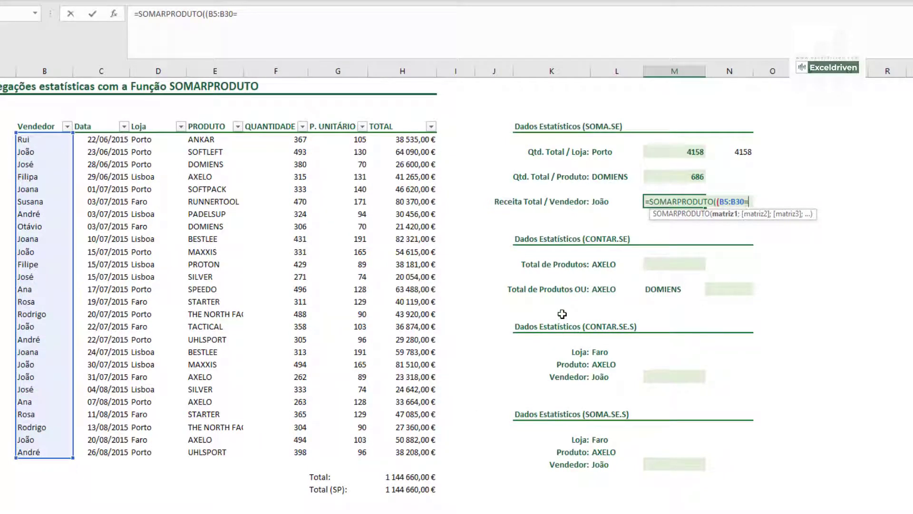
click(608, 205)
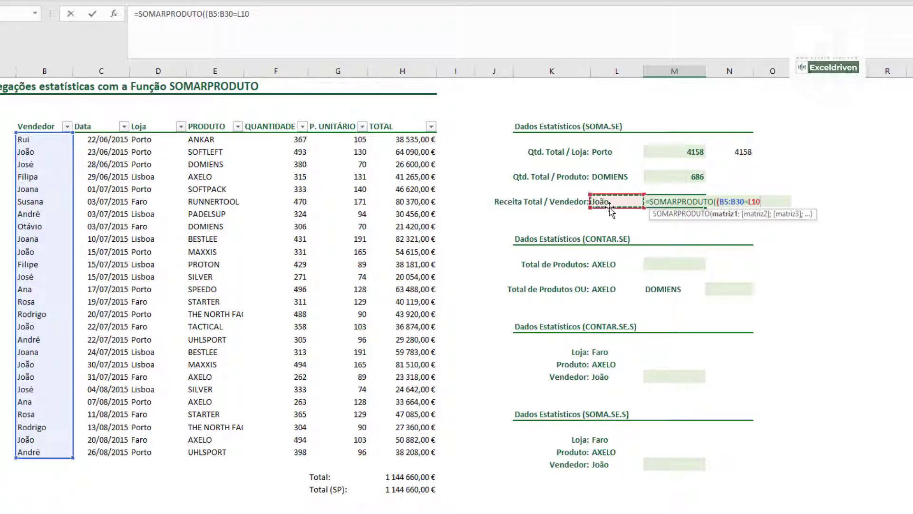
text() *)
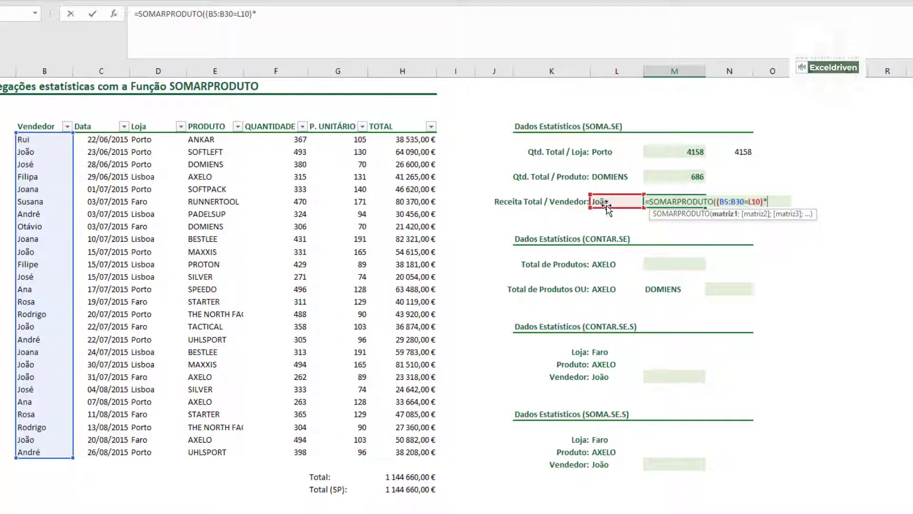
Step: Complete the M10 formula by multiplying the vendor condition by the totals H5:H30, and commit it
drag(398, 139, 390, 453)
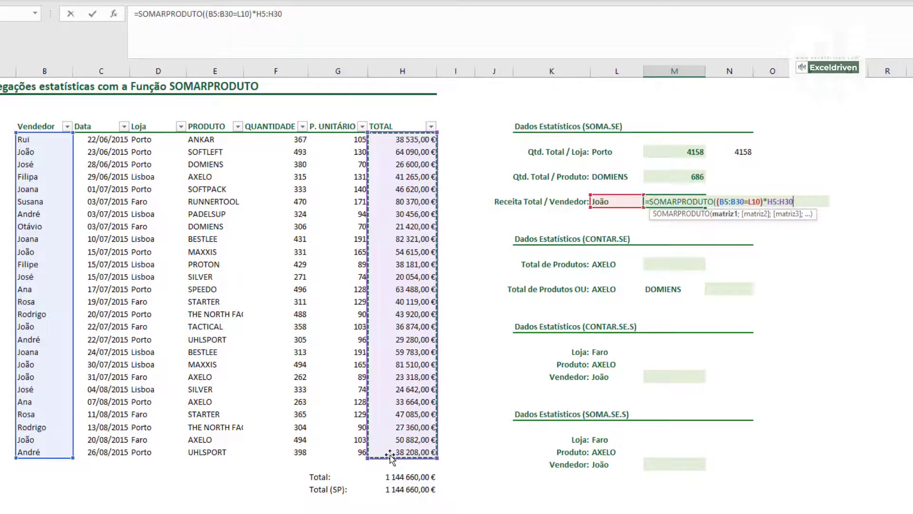
text())
key(Return)
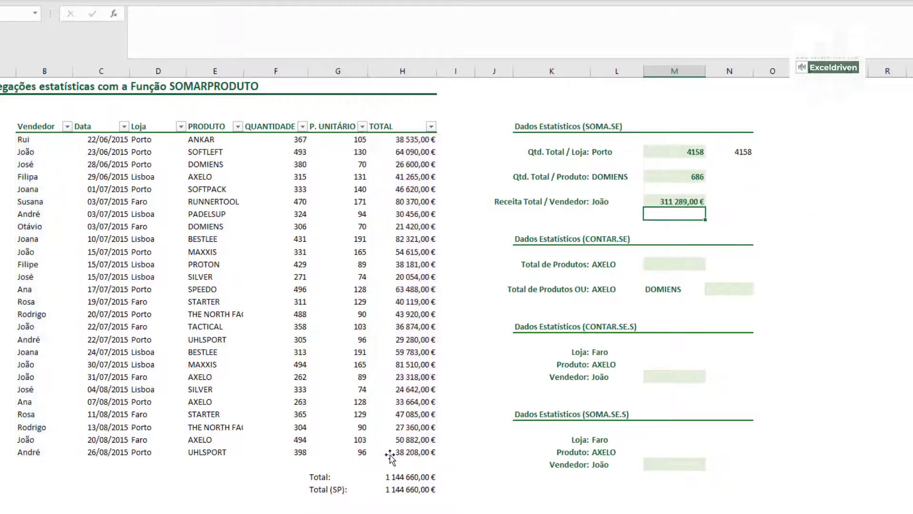
key(Up)
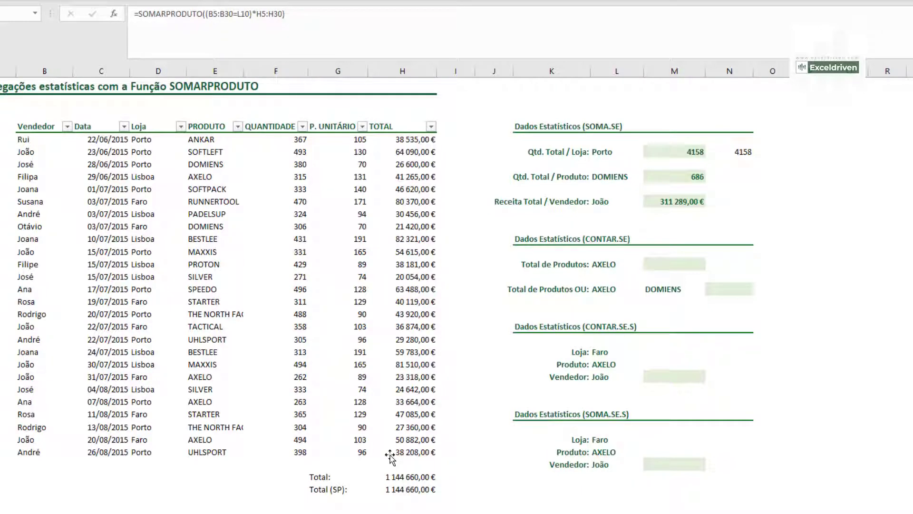
key(Escape)
Step: Begin an alternative vendor revenue formula in N10 using SOMARPRODUTO with (B5:B30=L10) as its first array, followed by a semicolon
click(734, 203)
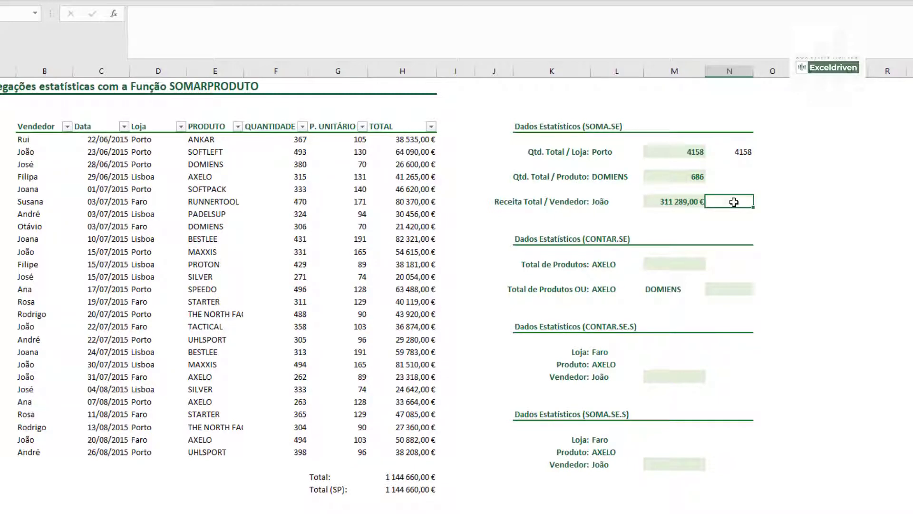
text(=SOMAR)
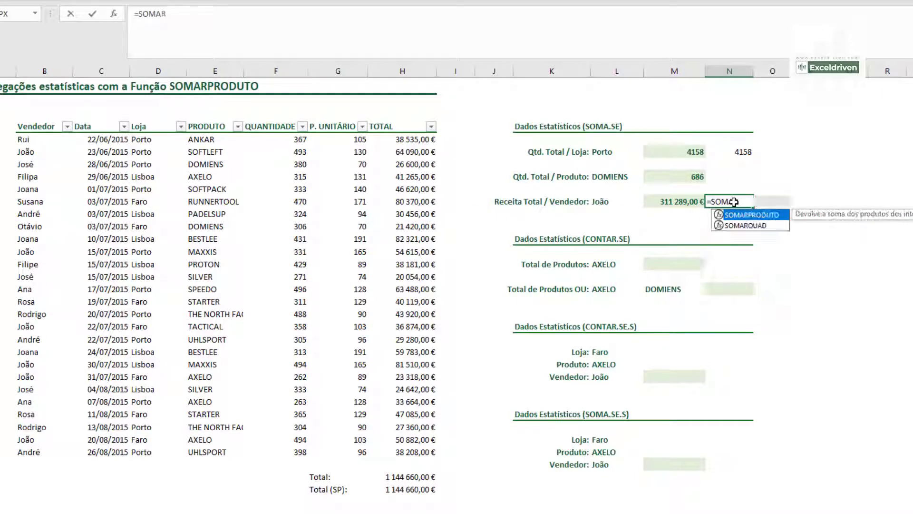
key(Tab)
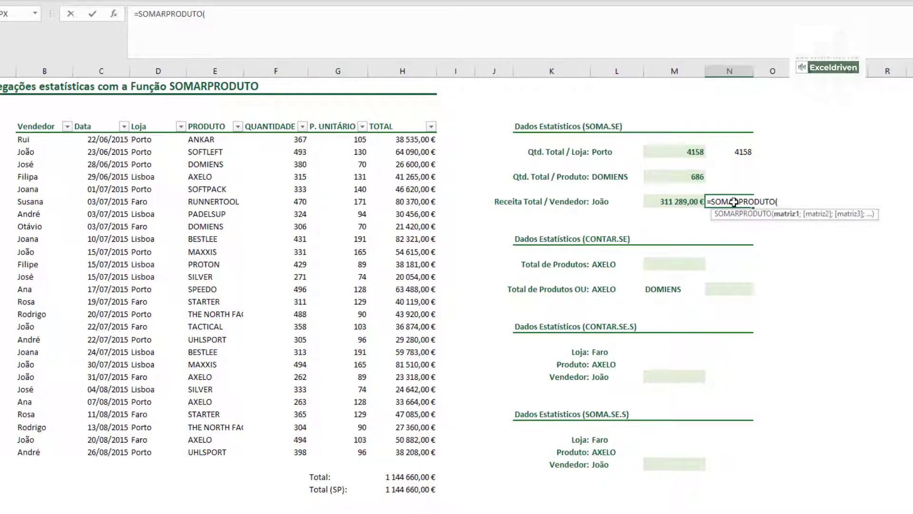
text(()
drag(44, 139, 44, 449)
text(=)
click(619, 202)
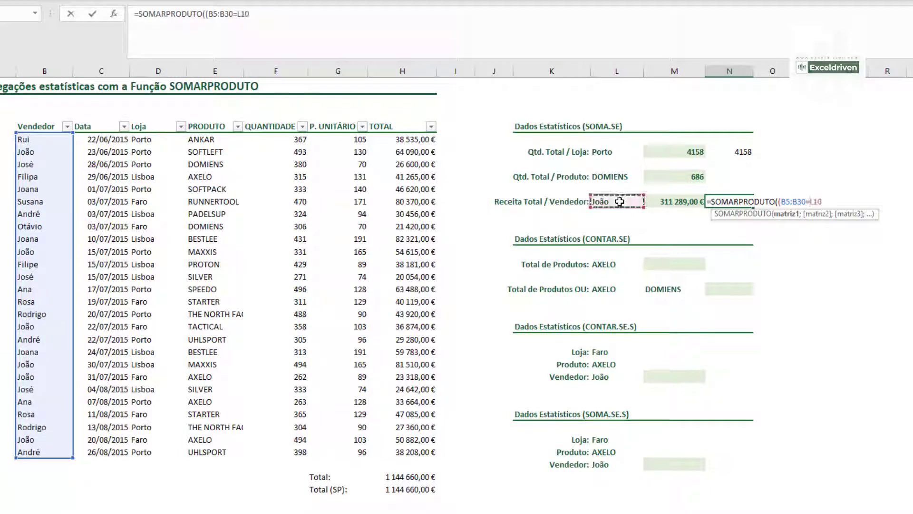
text();)
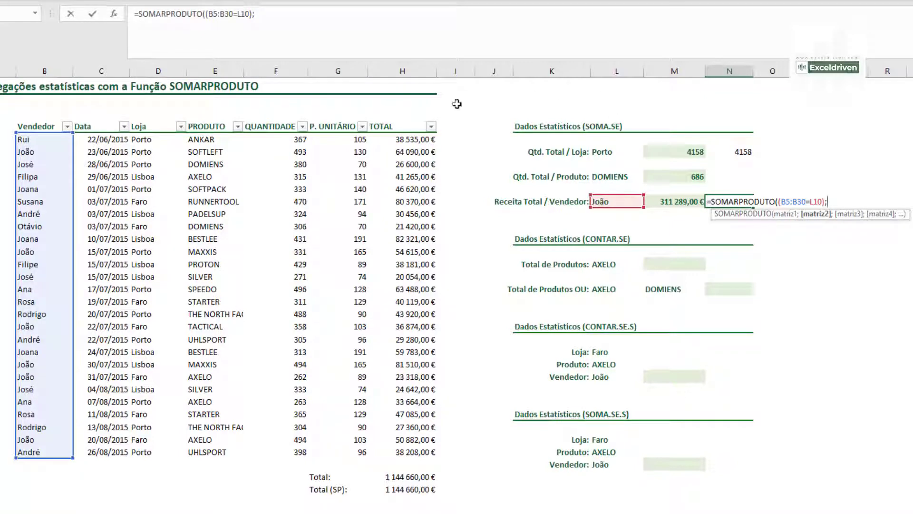
Step: Add the quantities F5:F30 and the unit prices G5:G30 as separate, semicolon-separated arrays in the N10 formula and commit it
drag(287, 139, 279, 447)
text(;)
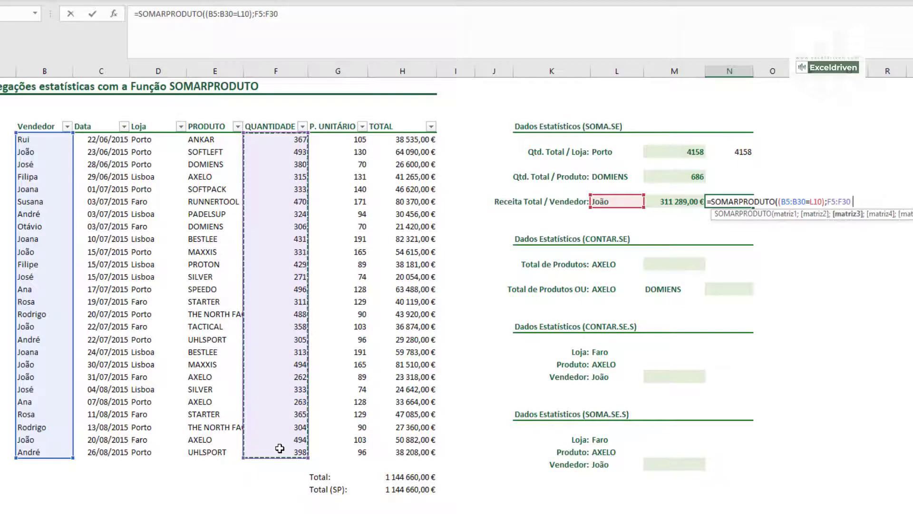
drag(341, 143, 326, 457)
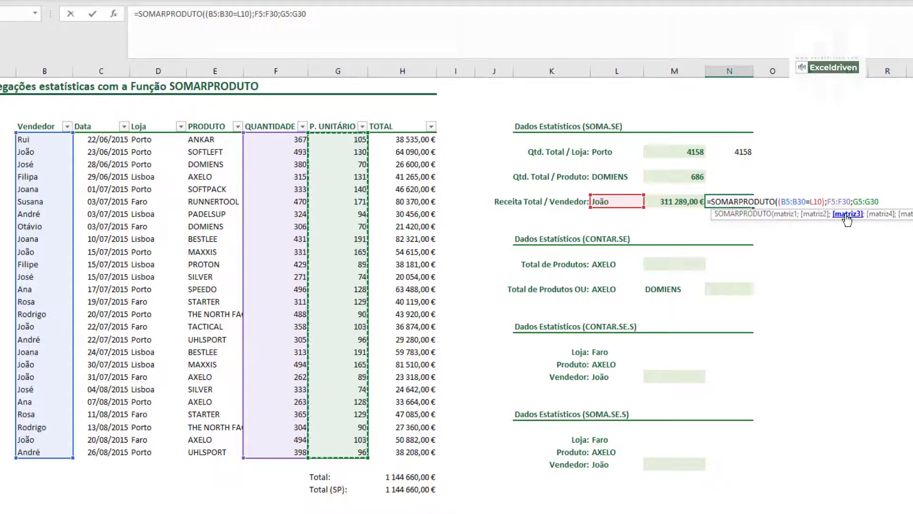
text())
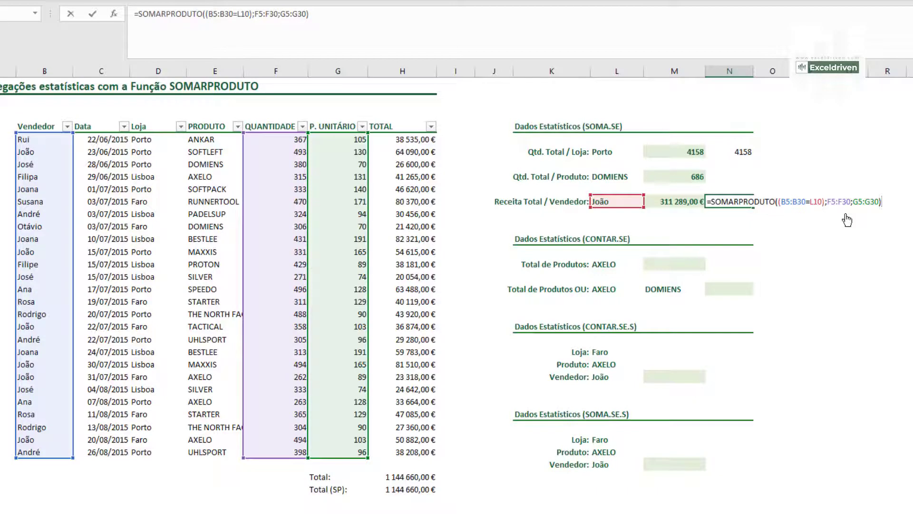
key(ctrl+Return)
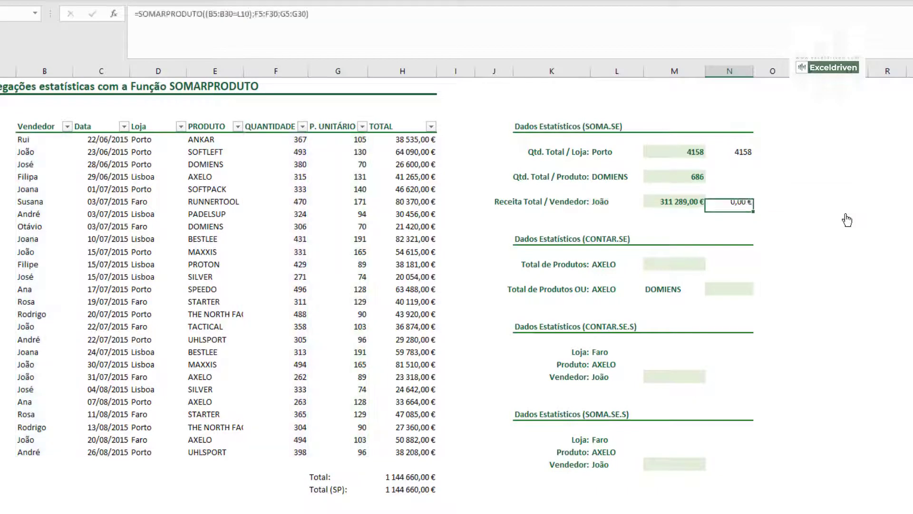
Step: Insert a double minus sign (--) before the condition (B5:B30=L10) in the N10 formula and commit it
key(F2)
click(206, 13)
text(--)
key(Return)
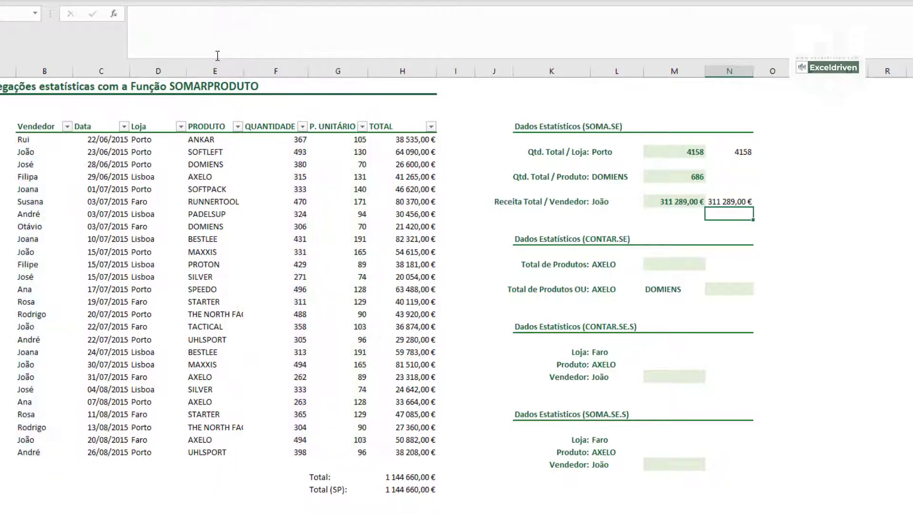
click(730, 201)
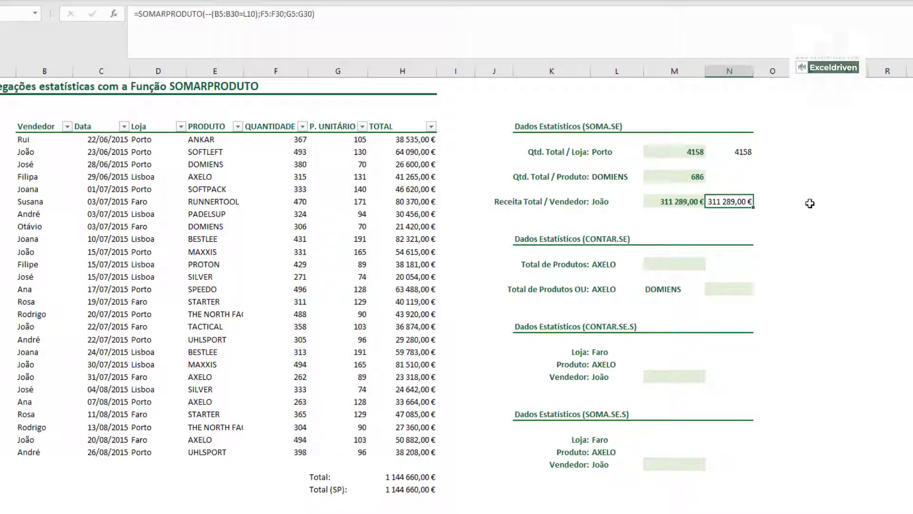
click(810, 203)
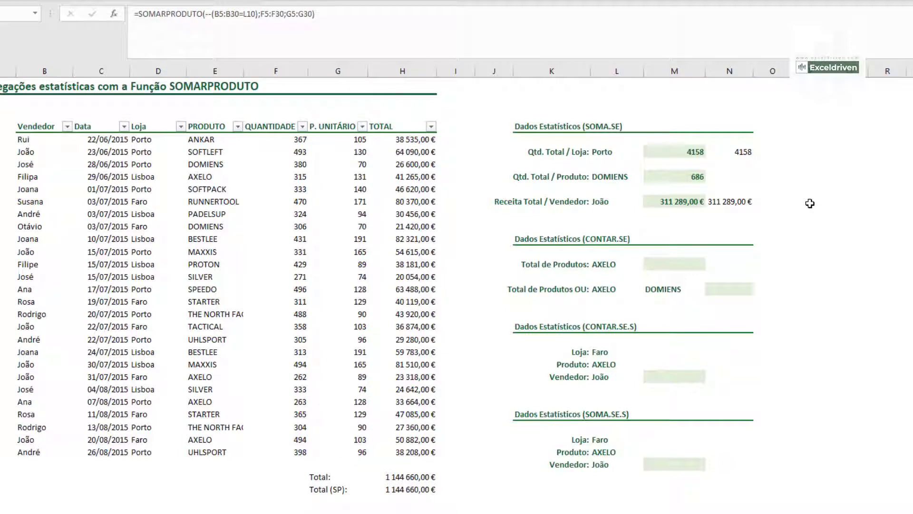
Step: Enter a SOMARPRODUTO formula in M15 with the single condition (E5:E30=L15) to count the AXELO product
click(678, 265)
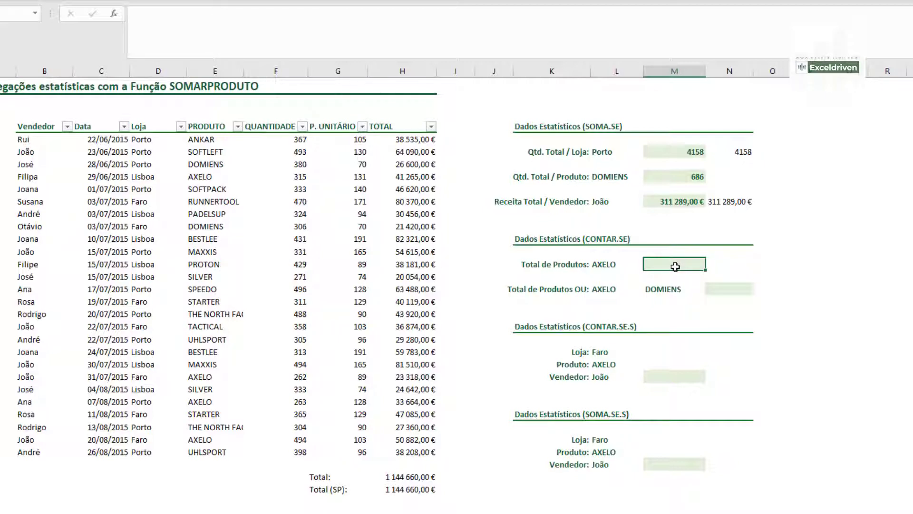
text(=SOMA)
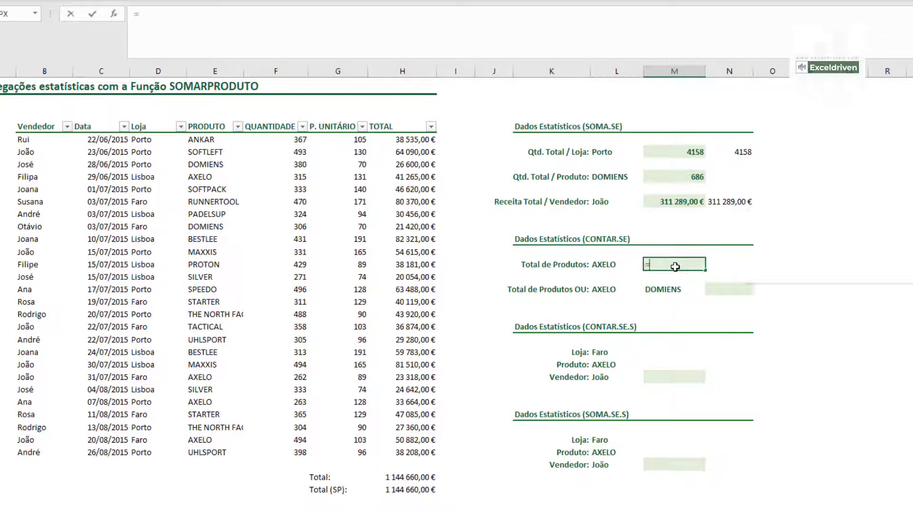
key(Down)
key(Down)
key(Down)
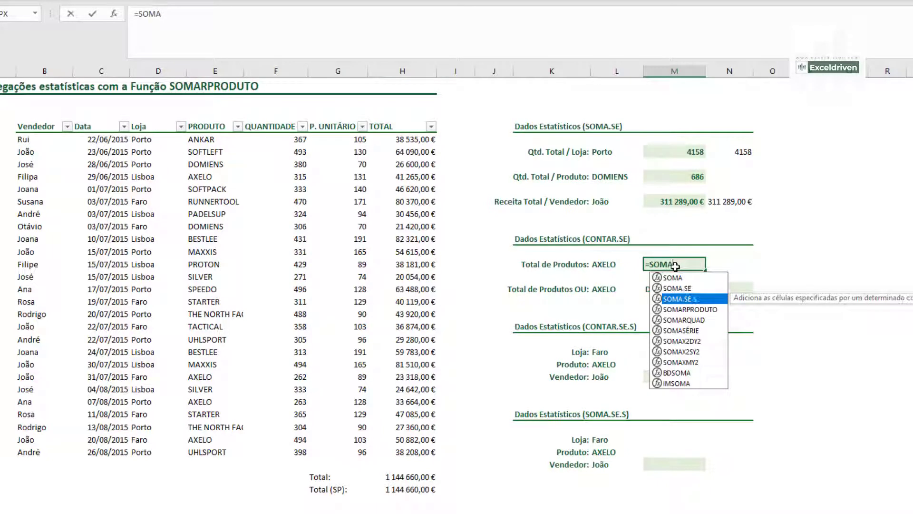
key(Tab)
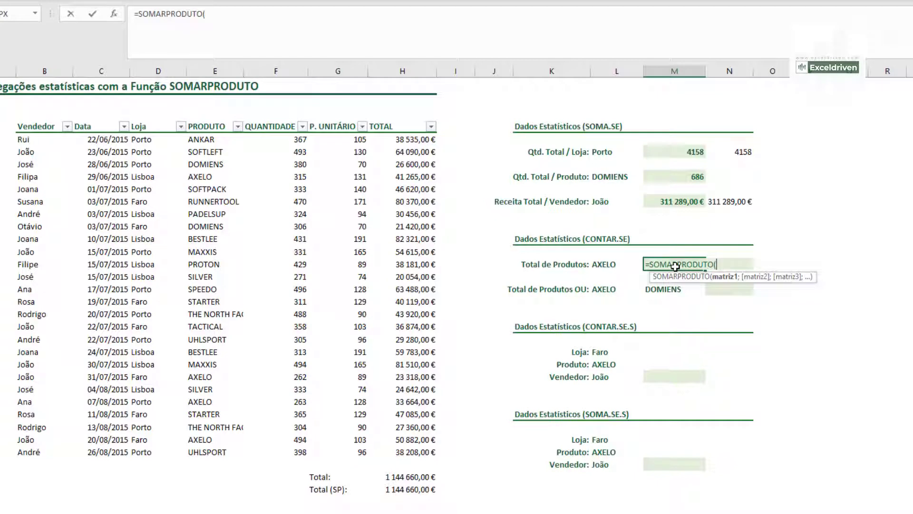
text(()
drag(200, 139, 198, 447)
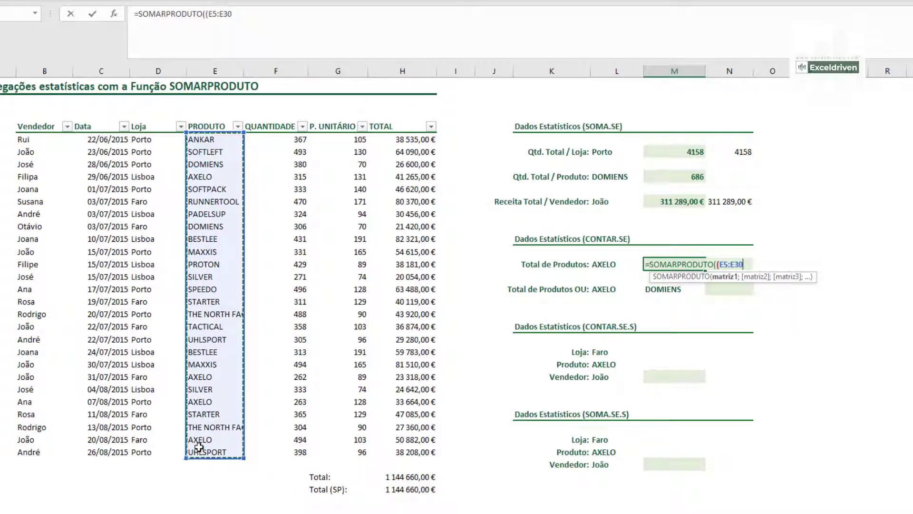
text(=)
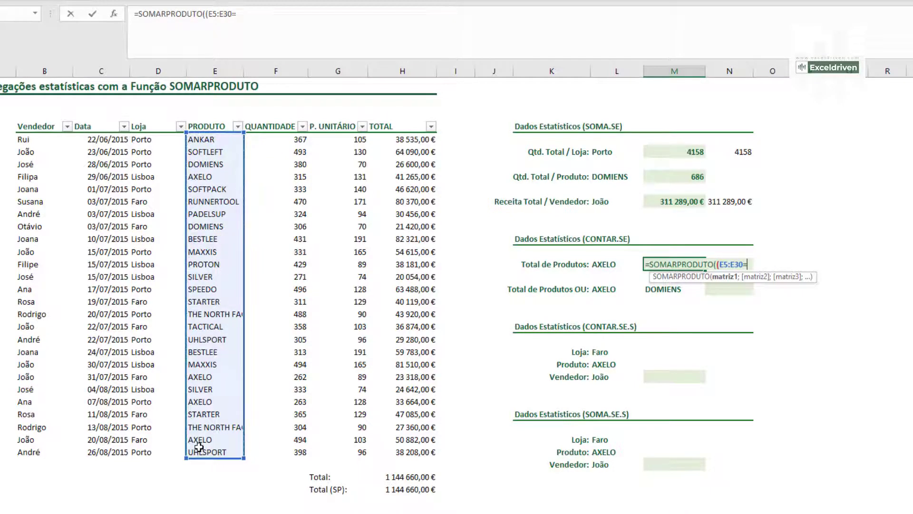
click(605, 265)
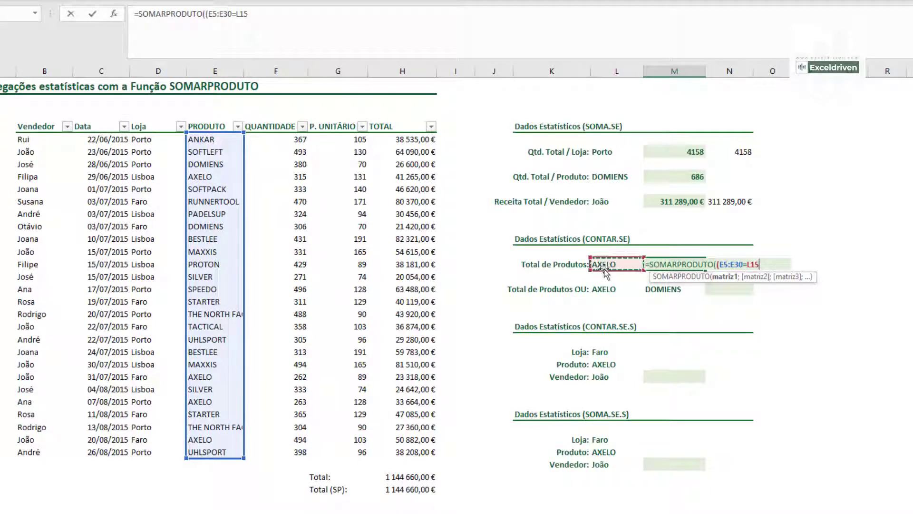
text())
text())
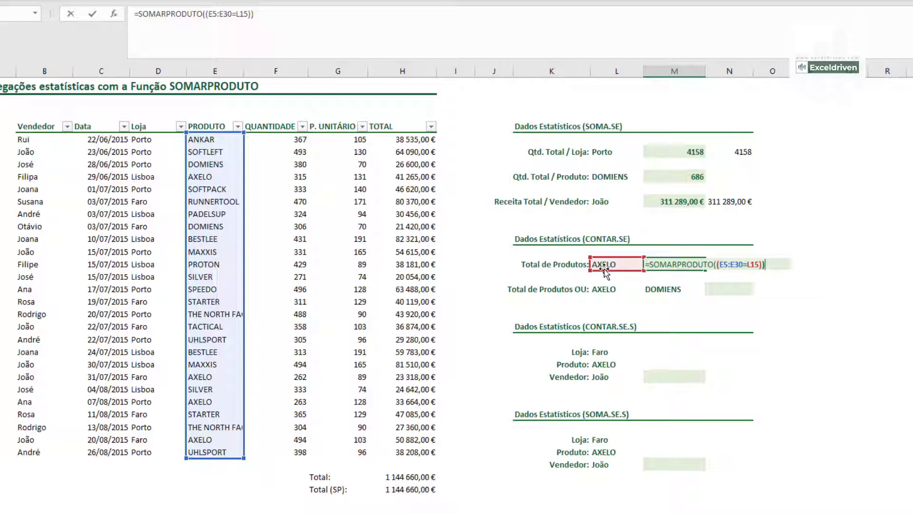
key(ctrl+Return)
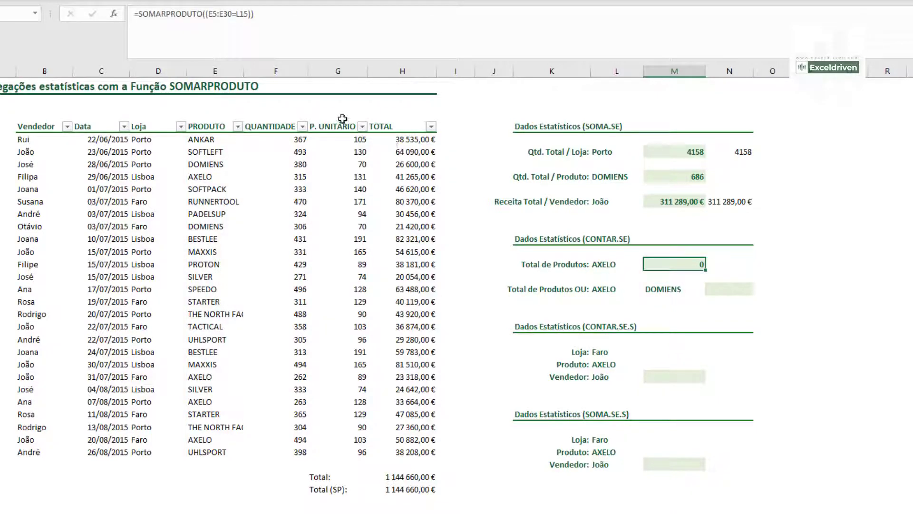
Step: Insert a double minus sign (--) before the condition (E5:E30=L15) in the M15 formula, commit it and reselect the cell
click(209, 14)
text(--)
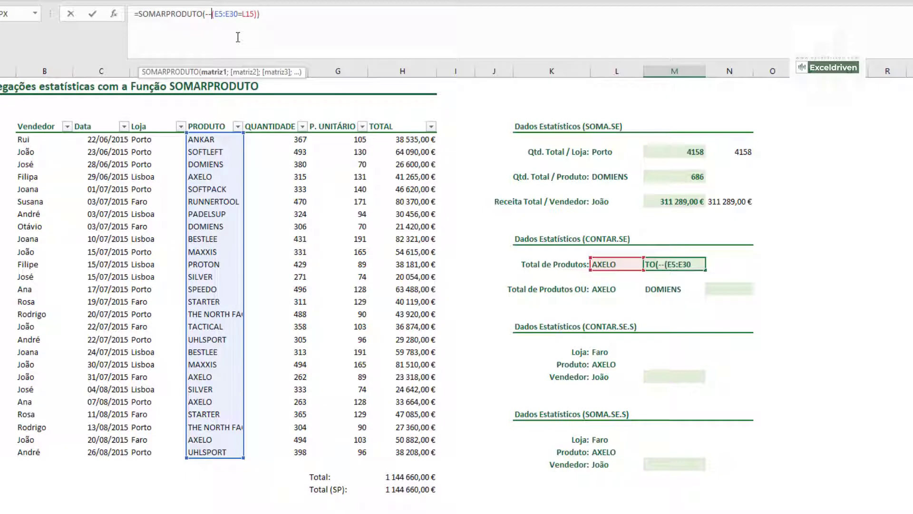
key(Return)
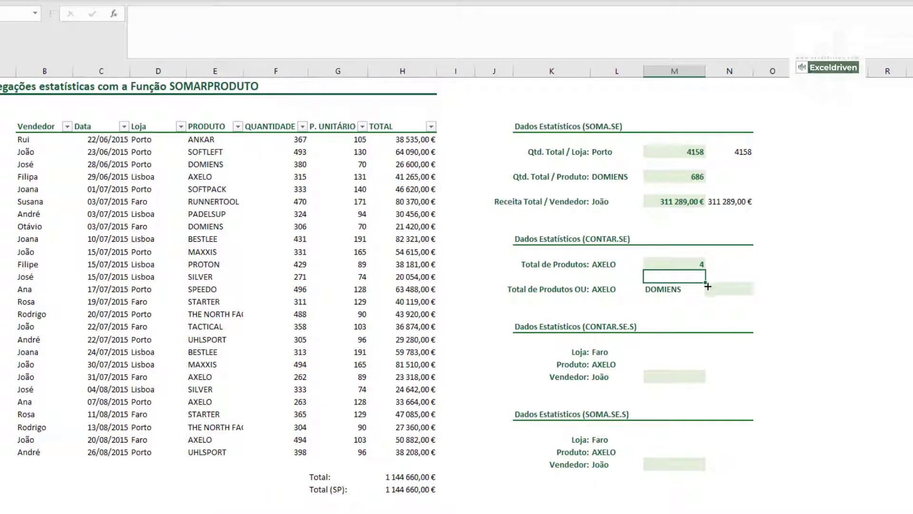
click(690, 264)
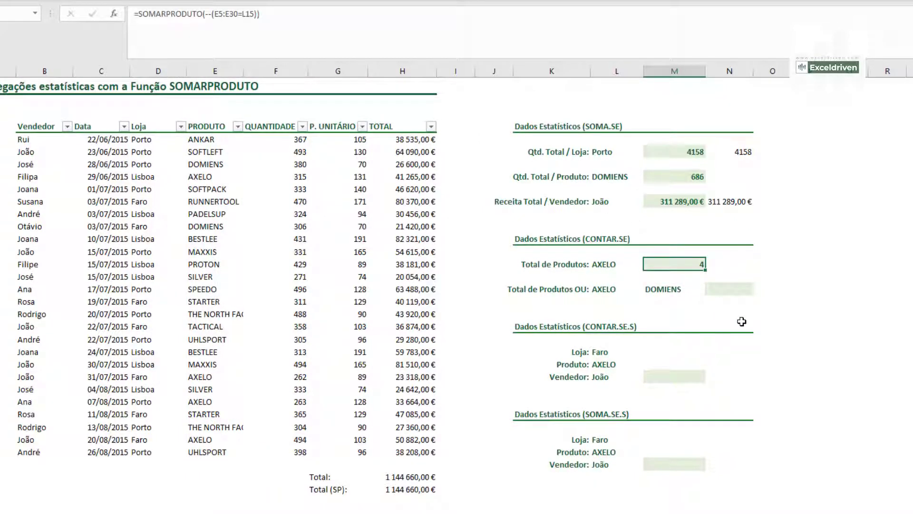
click(728, 267)
click(695, 267)
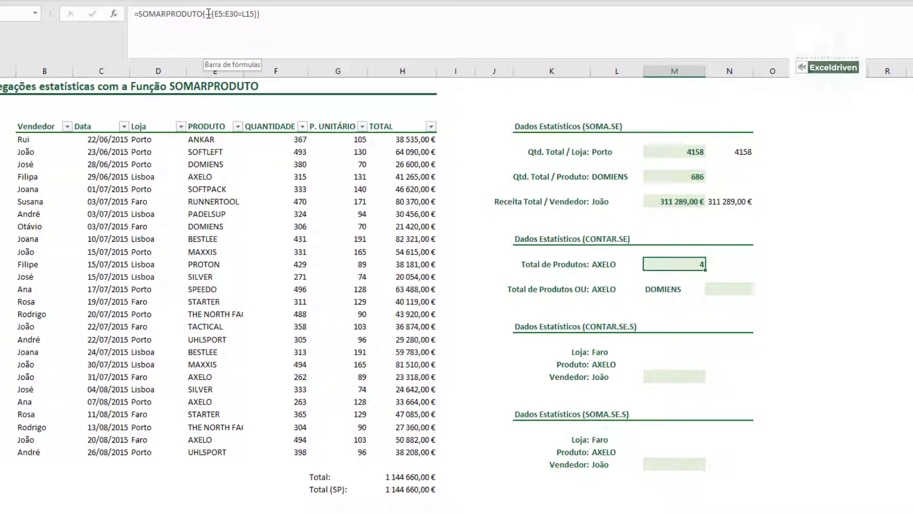
Step: Enter the alternative count formula =SOMARPRODUTO((E5:E30=L15)*1) in N15
click(737, 270)
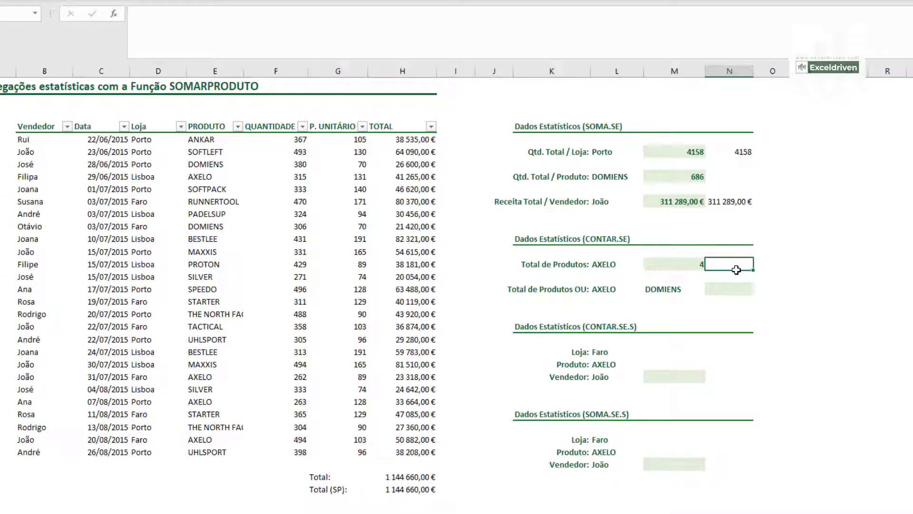
text(=SOMAR)
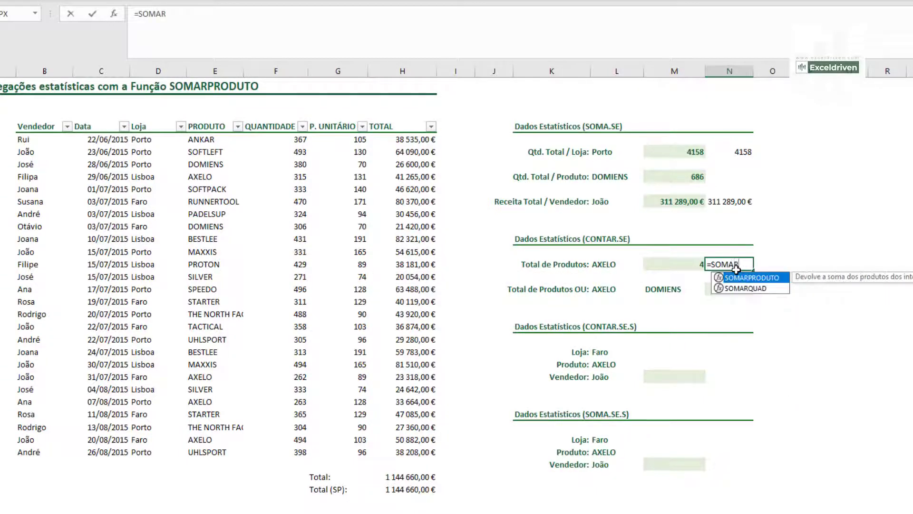
key(Tab)
text(()
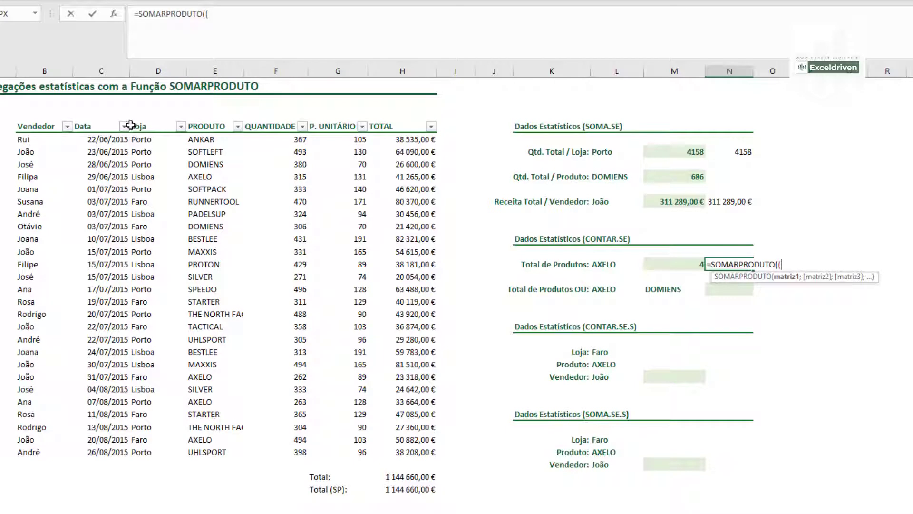
drag(213, 225, 214, 452)
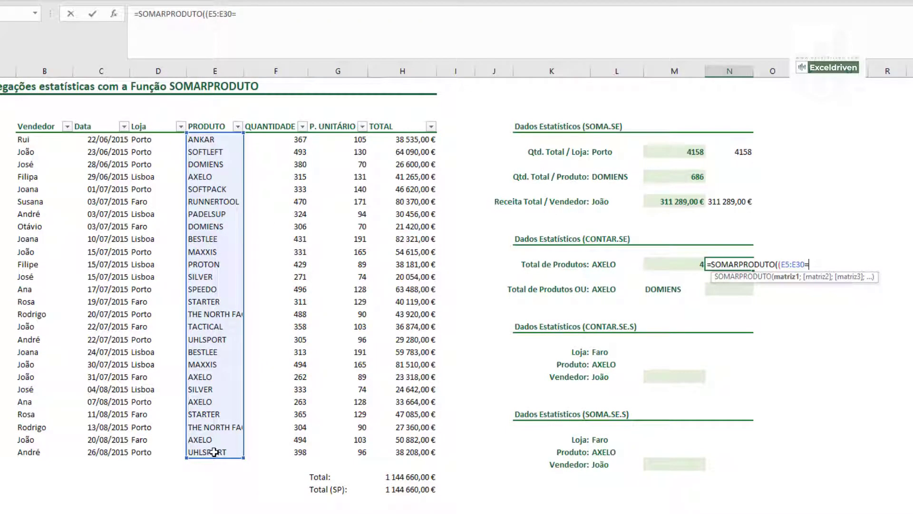
text(=)
click(617, 265)
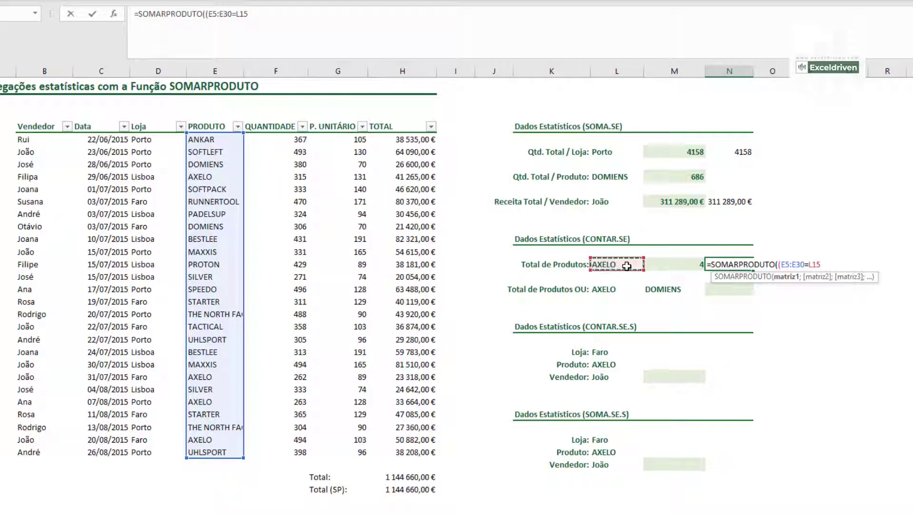
text()*1))
key(Return)
key(Up)
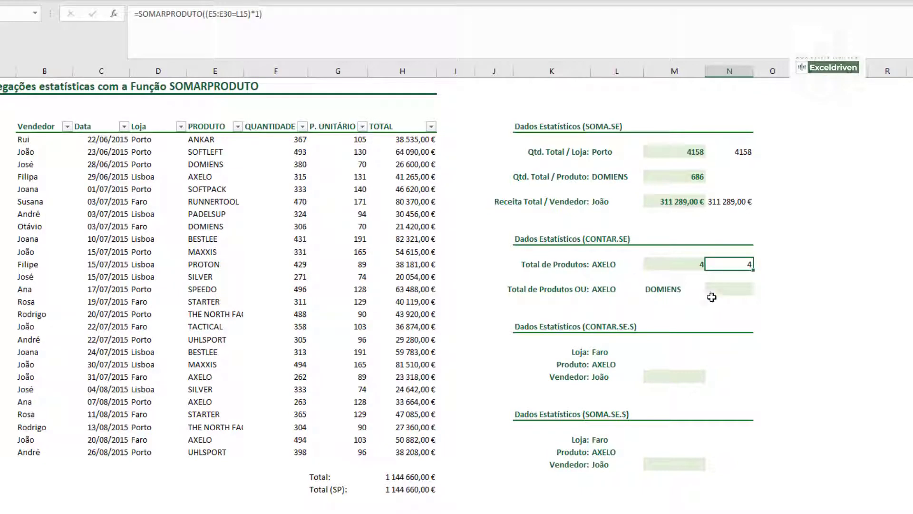
Step: Begin a SOMARPRODUTO formula in N17 for the either-product count, with (E5:E30=L17) as its first condition
click(722, 286)
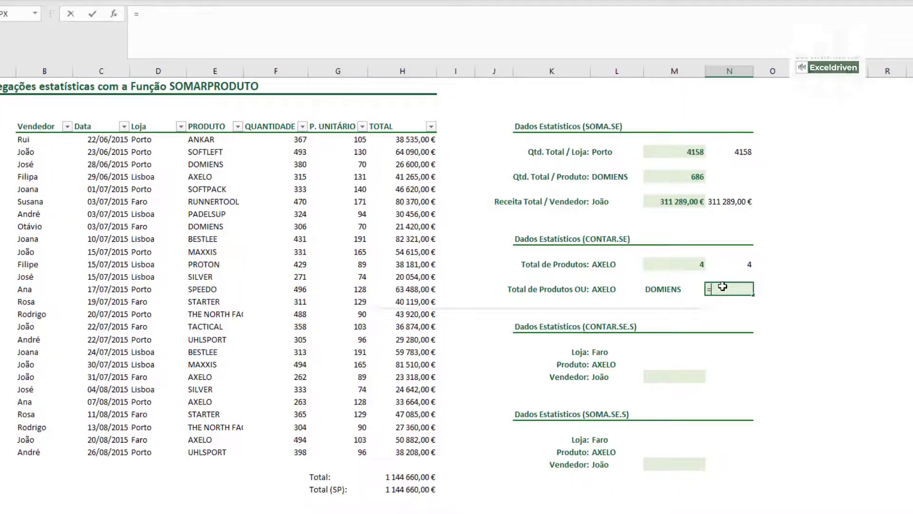
text(=SOMA)
key(Down)
key(Down)
key(Down)
text(R)
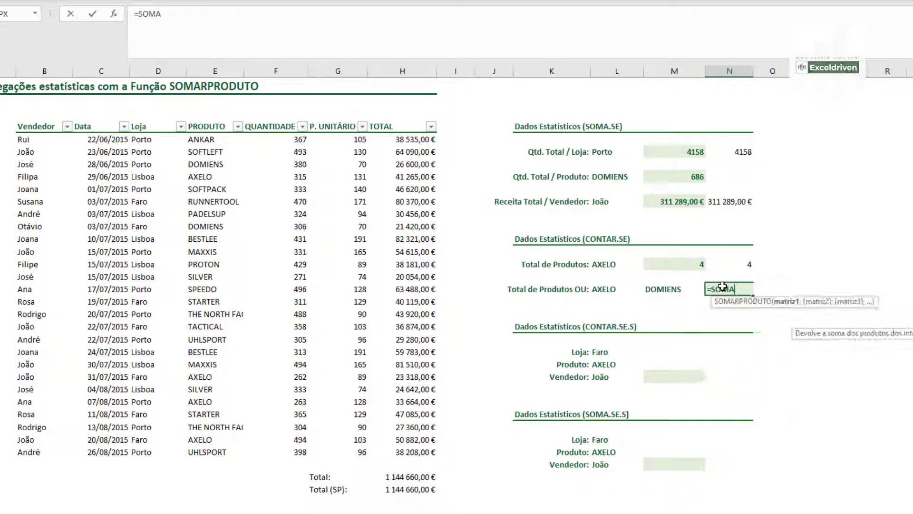
key(Tab)
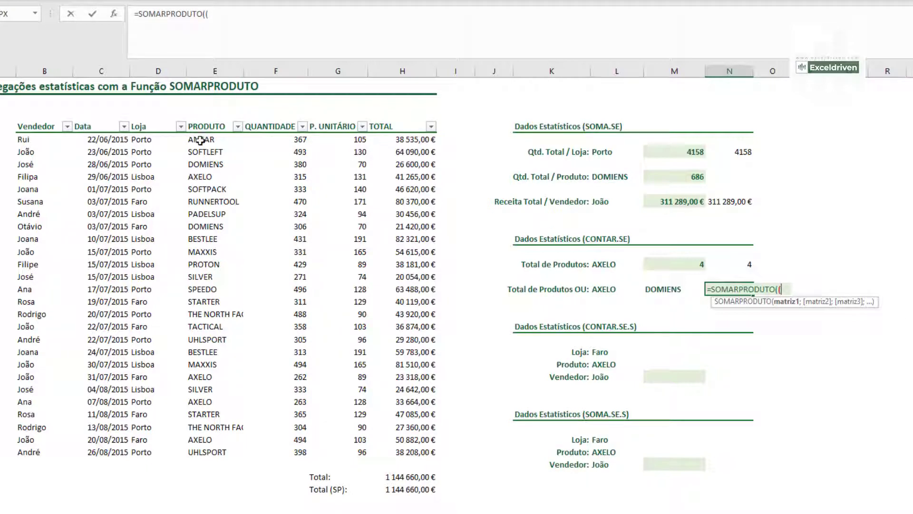
drag(202, 142, 239, 461)
text(=)
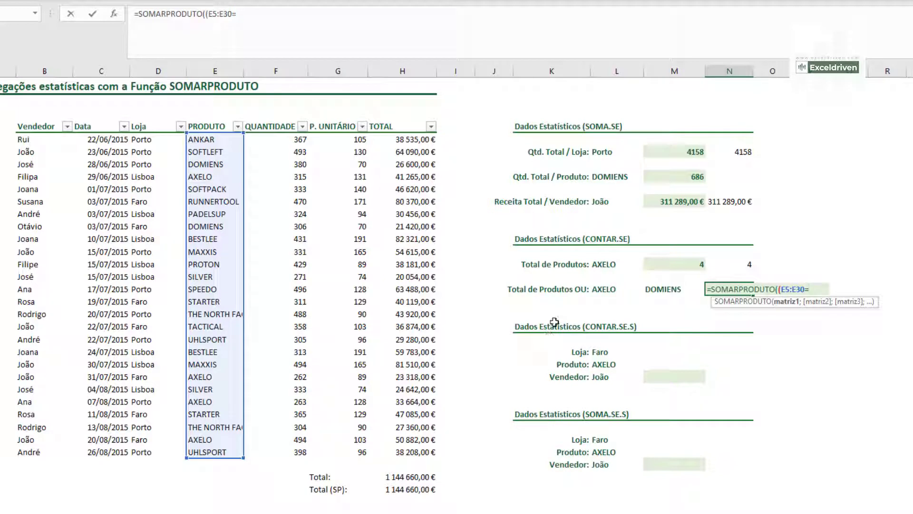
click(612, 291)
text())
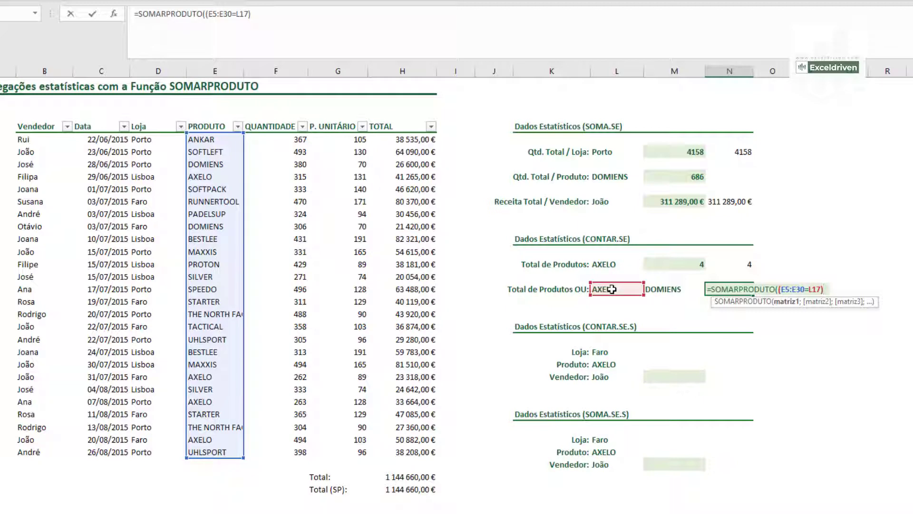
Step: Add the second condition (E5:E30=M17) directly after the first in N17 and commit, accepting the proposed correction that multiplies them
text(()
drag(225, 139, 237, 458)
text(=)
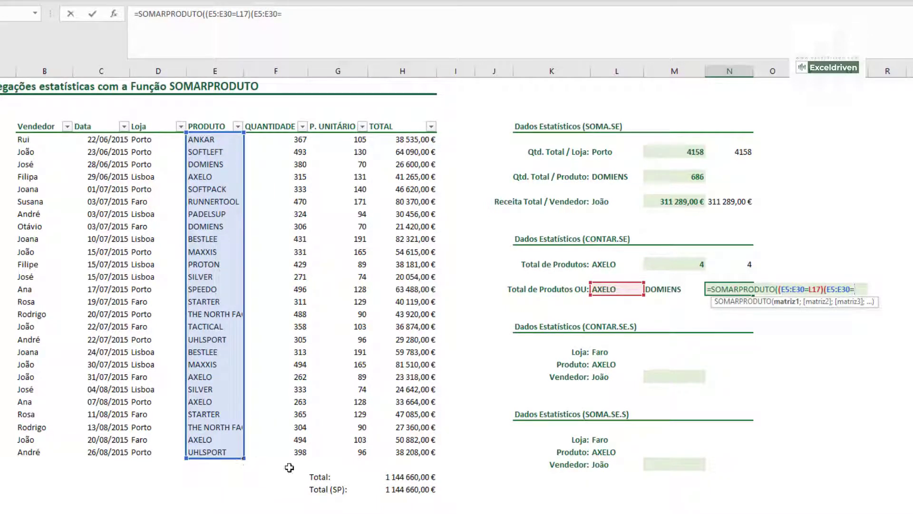
click(670, 291)
text())
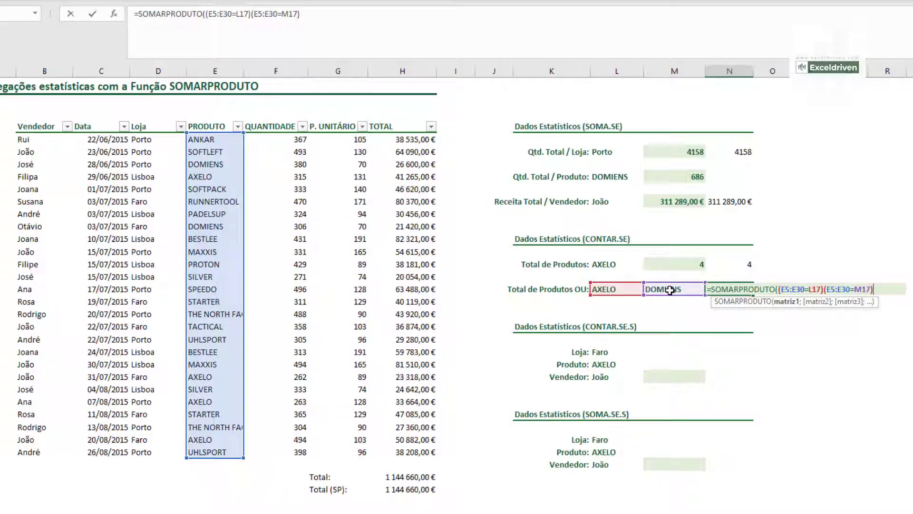
text())
key(Return)
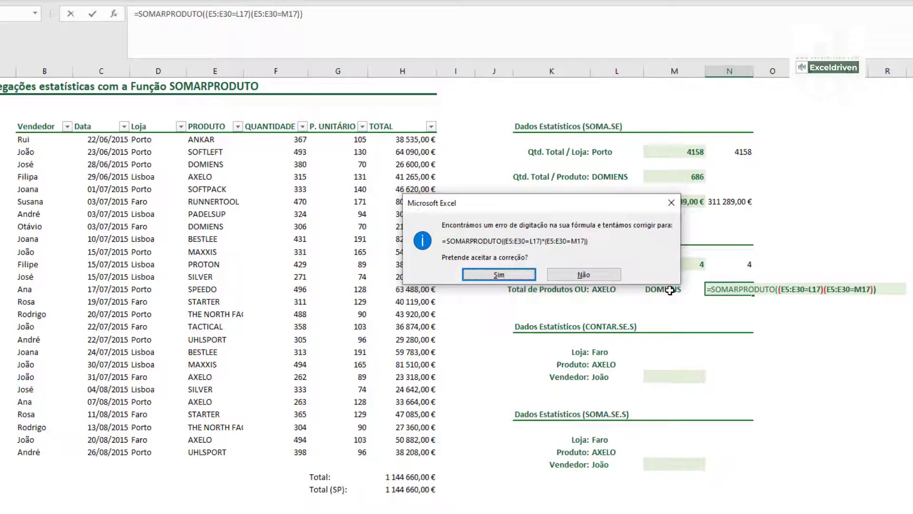
key(Return)
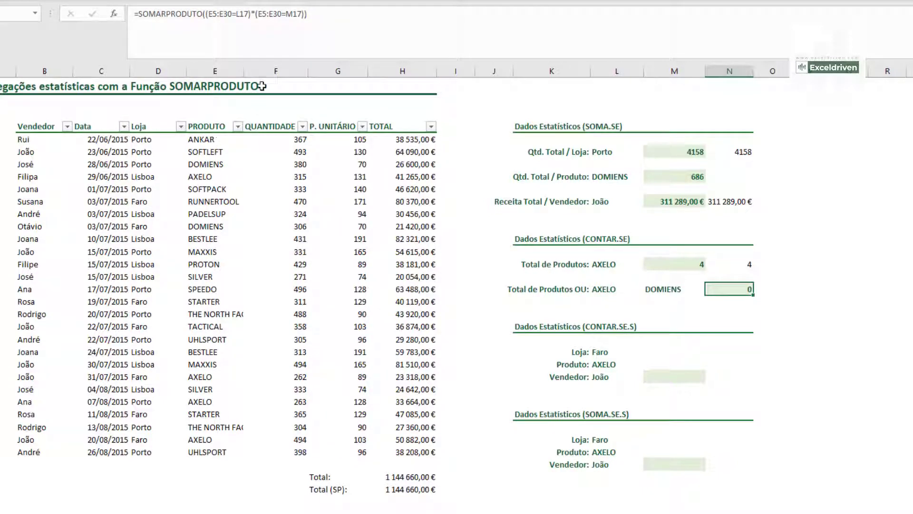
Step: Replace the multiplication between the two N17 conditions with +, enclose the sum in an extra pair of parentheses, and commit
click(253, 11)
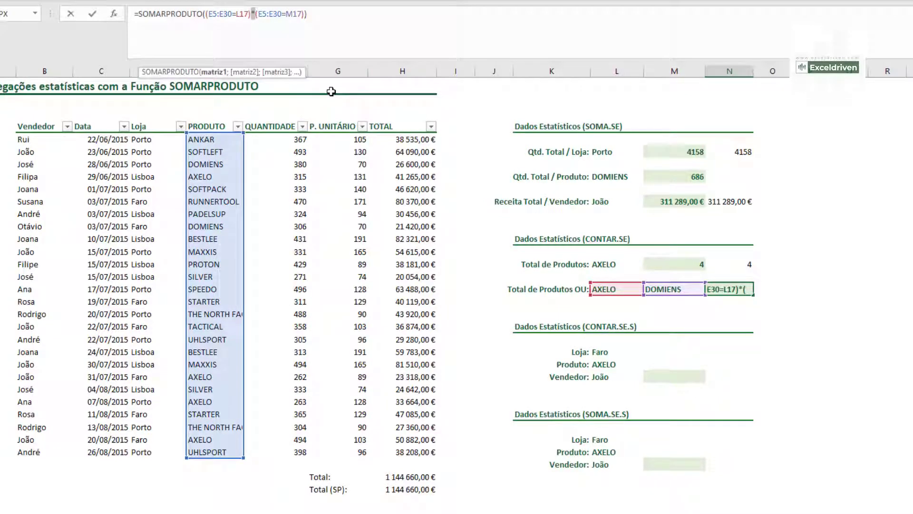
text(+)
click(206, 14)
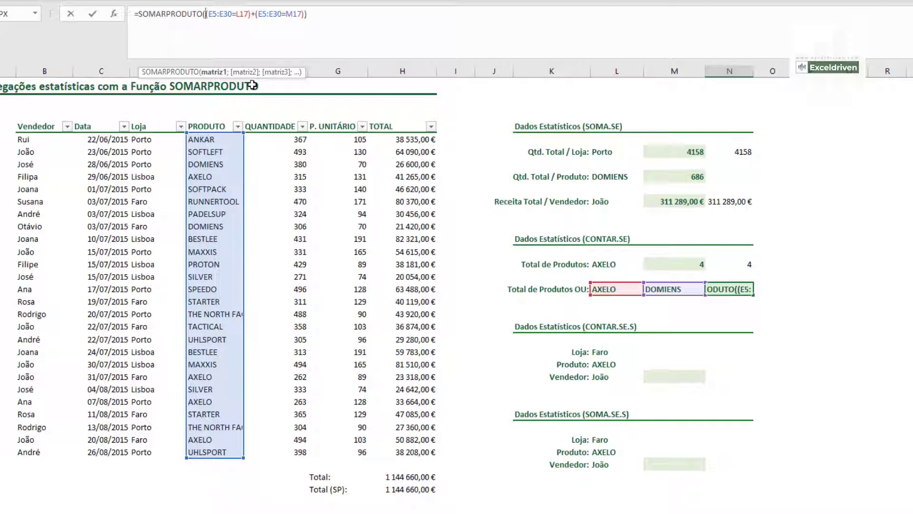
text(()
click(314, 15)
text()))
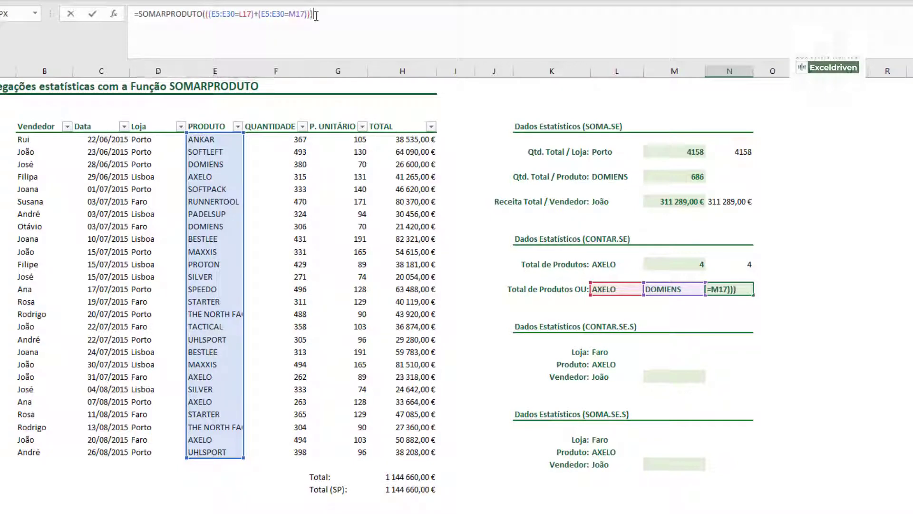
drag(210, 12, 307, 16)
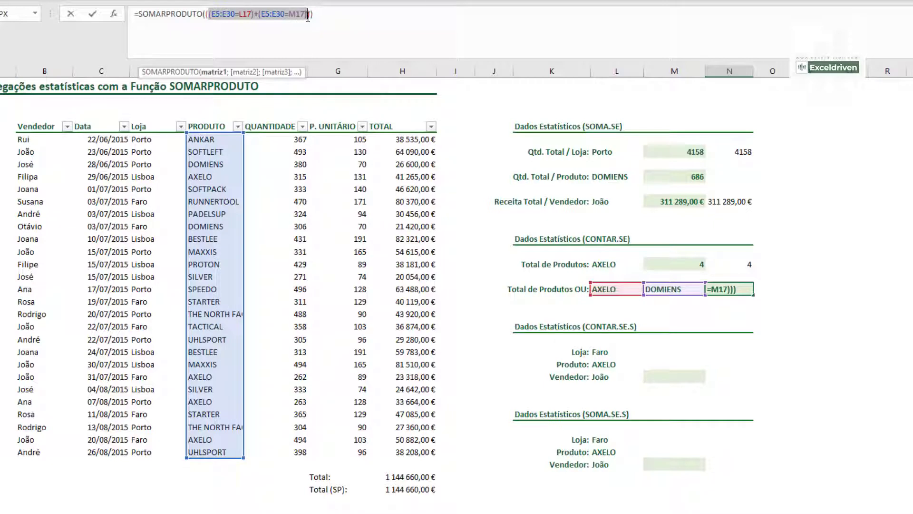
click(330, 16)
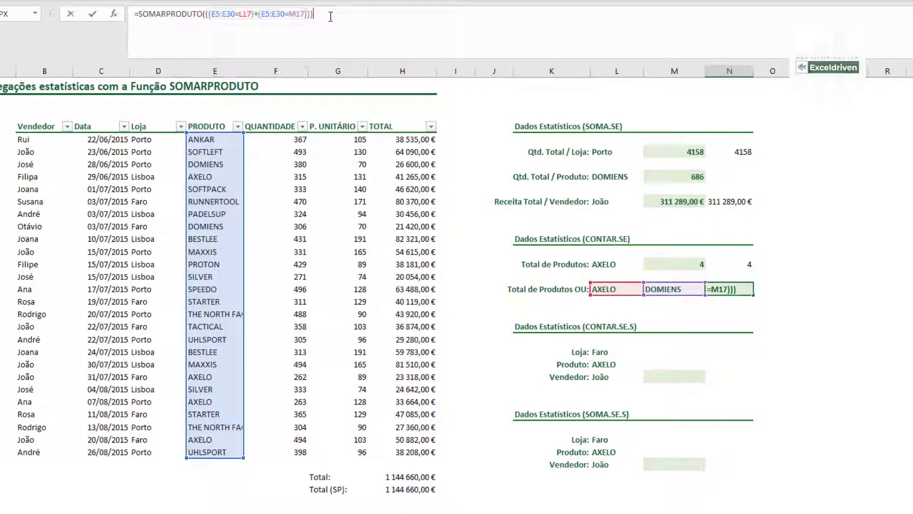
key(Return)
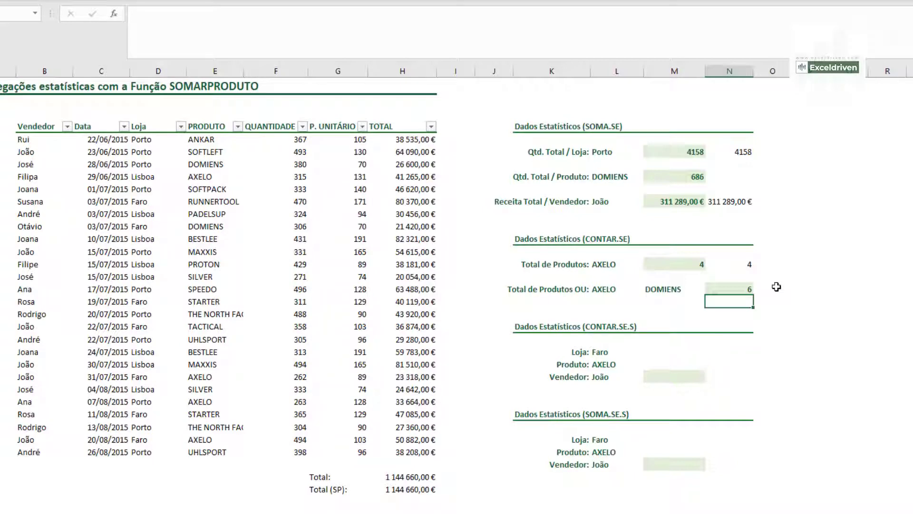
Step: Begin a SOMARPRODUTO formula in M24 for the CONTAR.SE.S count, with the store condition (D5:D30=L22) first
click(685, 376)
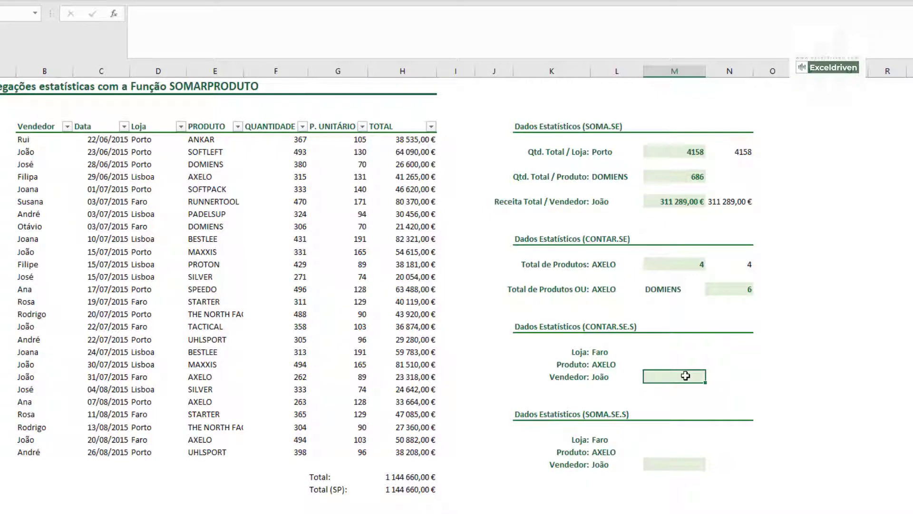
text(=SOMAR)
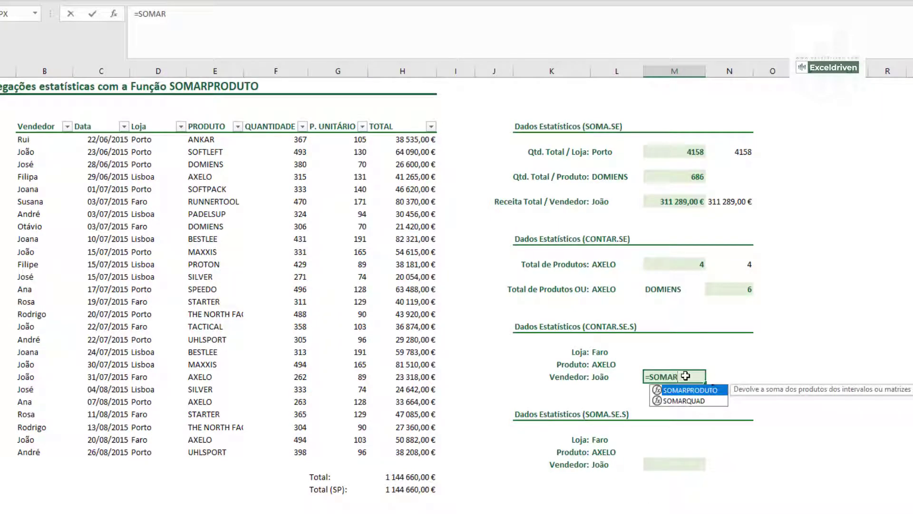
key(Tab)
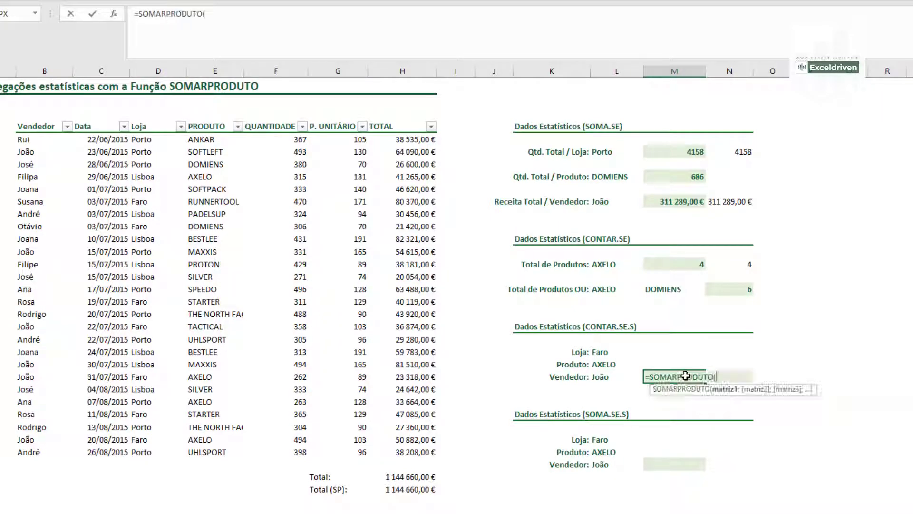
text(()
drag(150, 139, 151, 452)
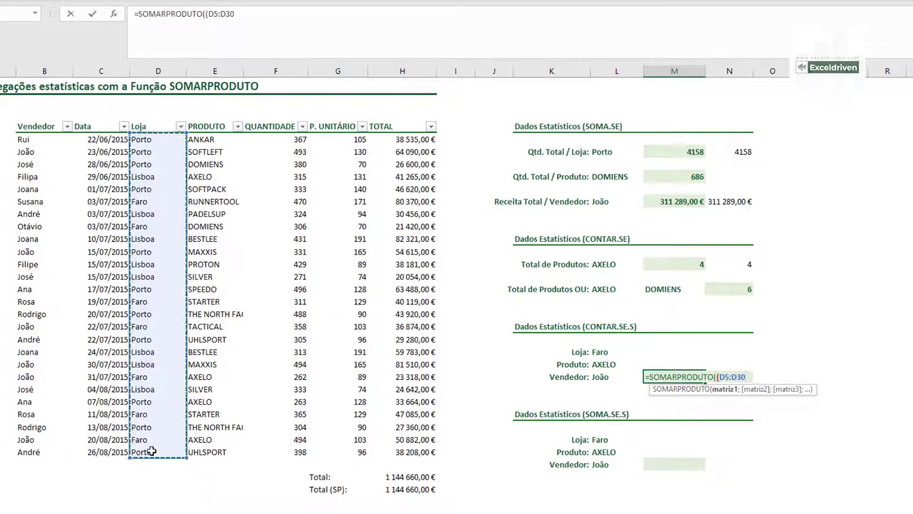
text(=)
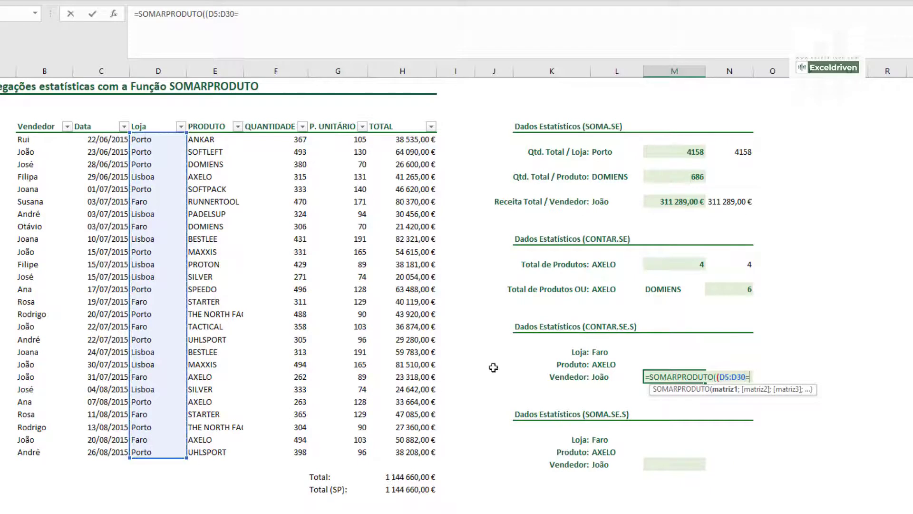
click(610, 351)
text())
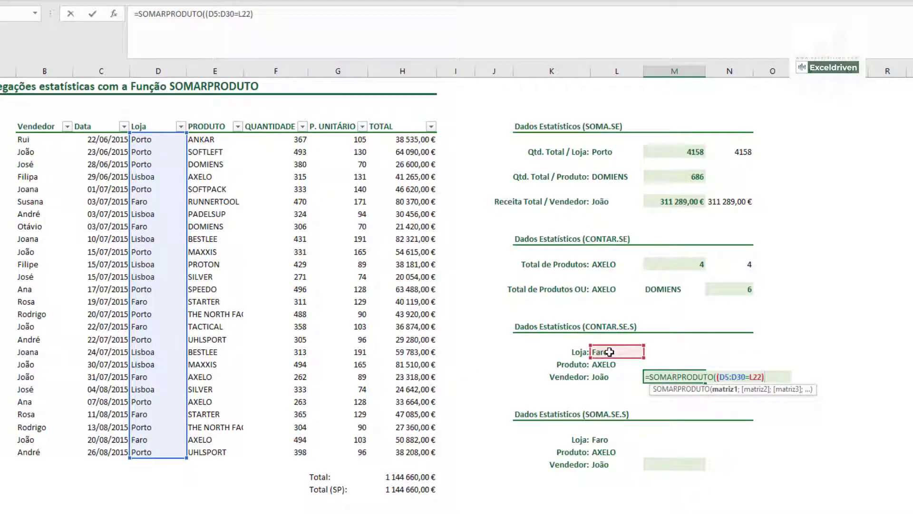
Step: Append the product condition (E5:E30=L23) and the seller condition (B5:B30=L24) to the M24 formula
text(()
drag(210, 138, 209, 454)
text(=)
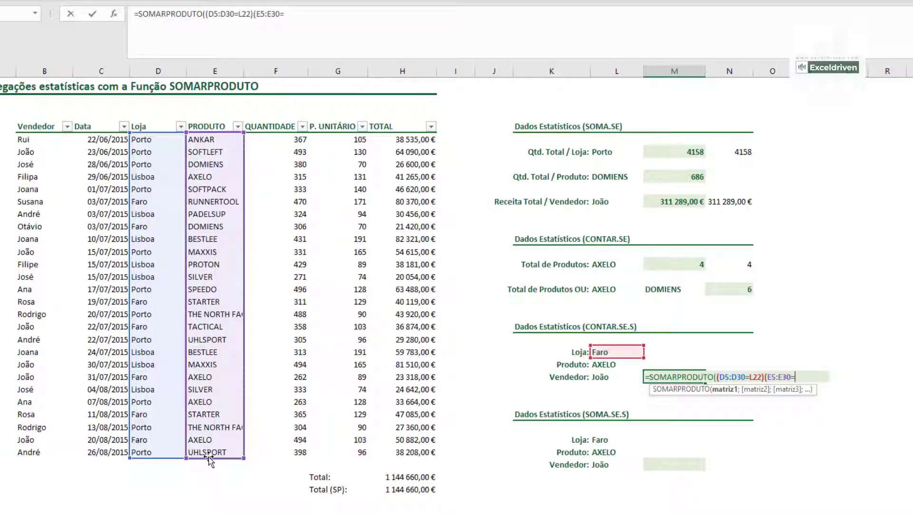
click(621, 364)
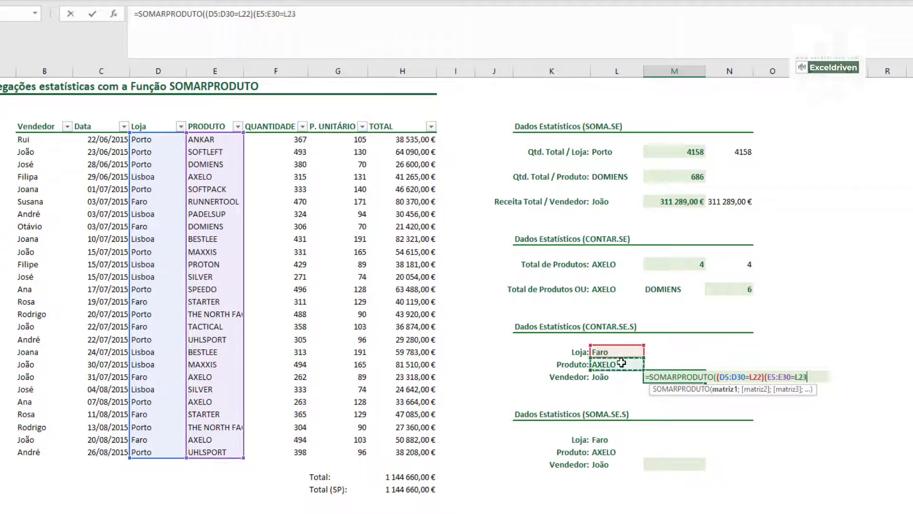
text()()
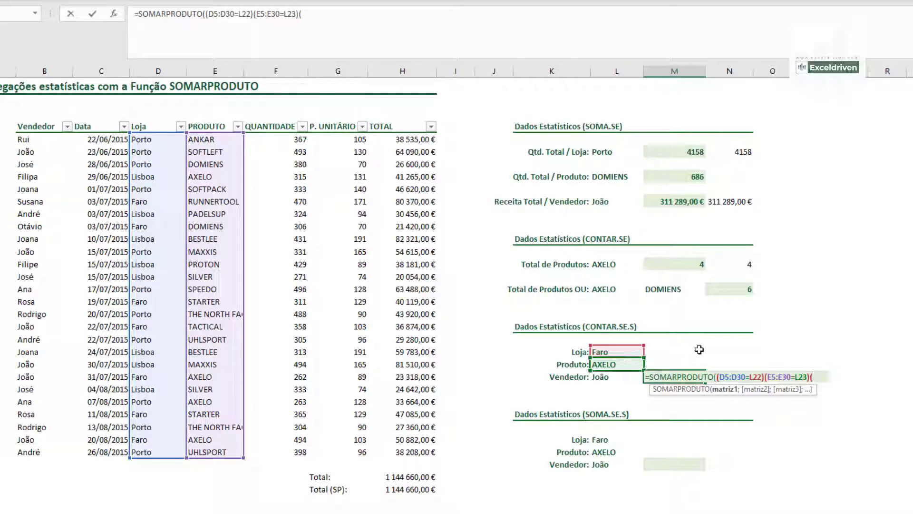
click(38, 151)
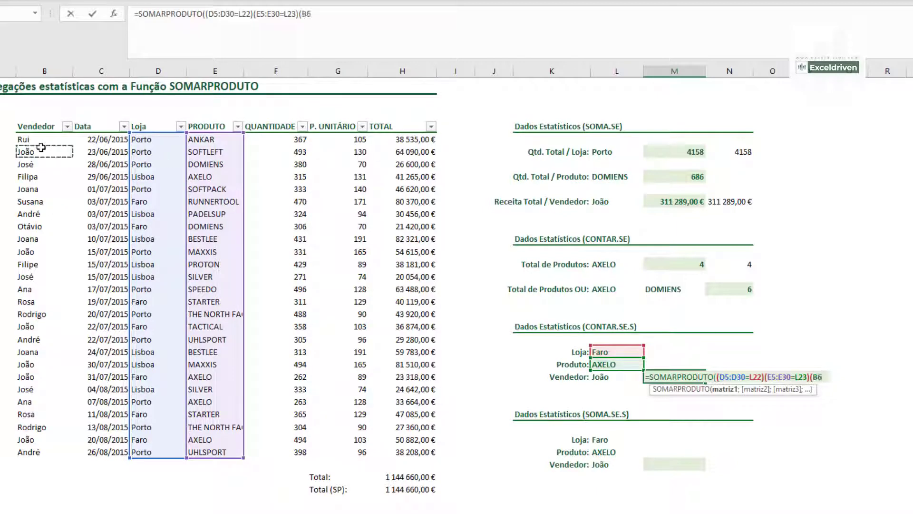
drag(41, 140, 49, 450)
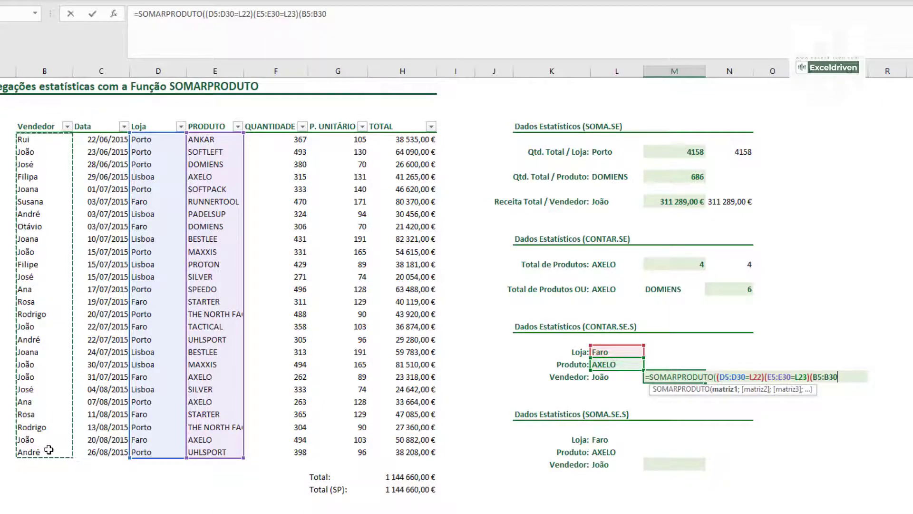
text(=)
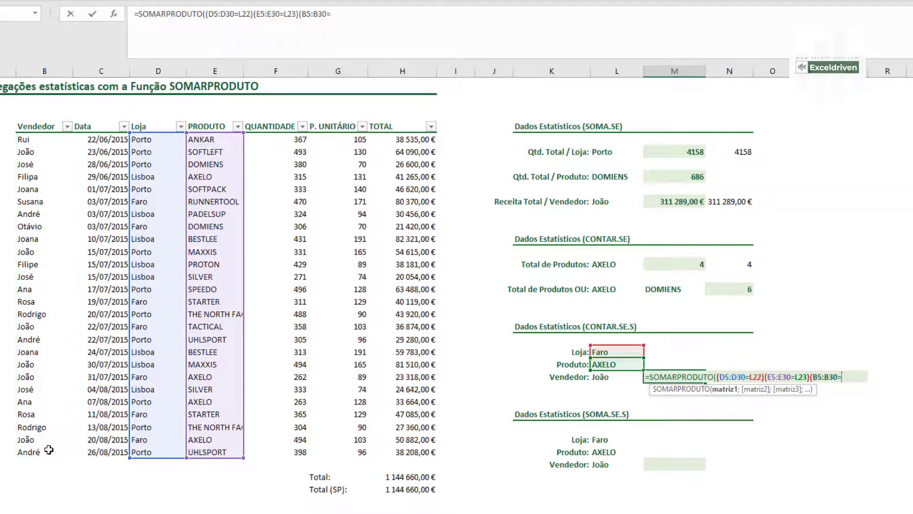
click(620, 375)
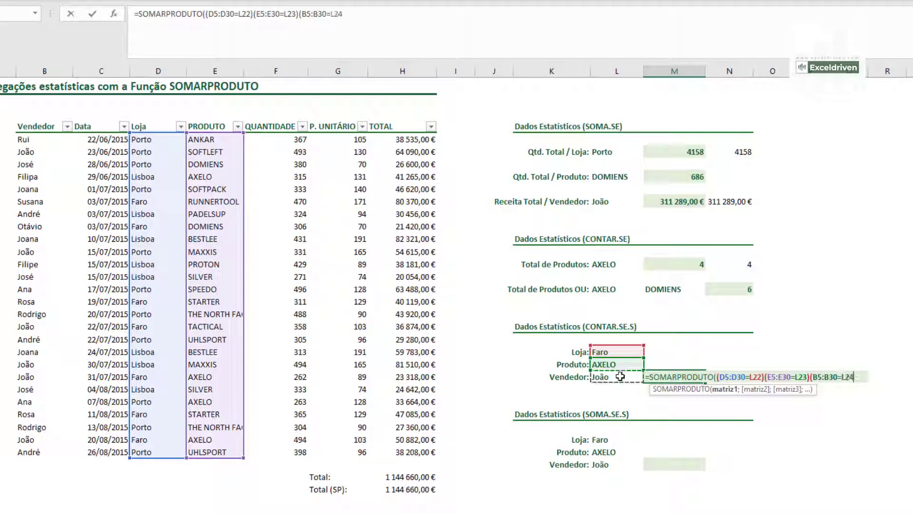
text())
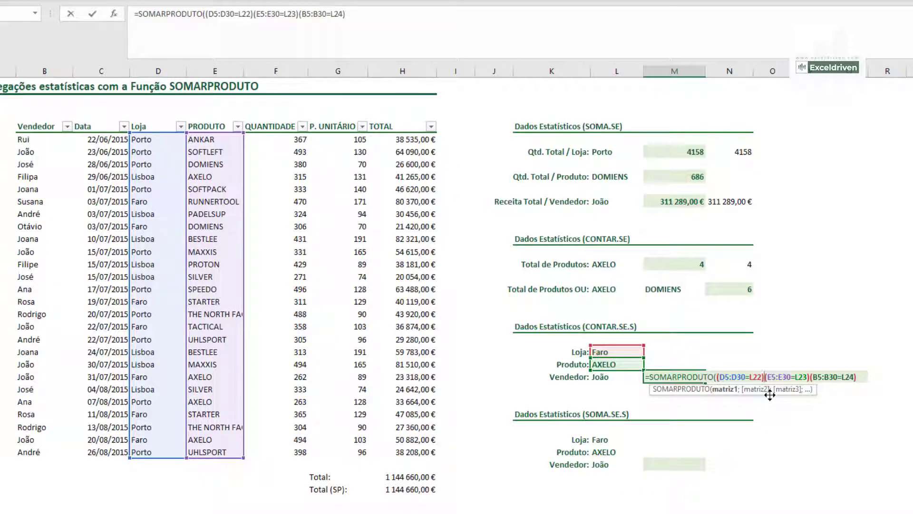
Step: Insert * between the three conditions in the M24 formula so they multiply, and commit it
text(*)
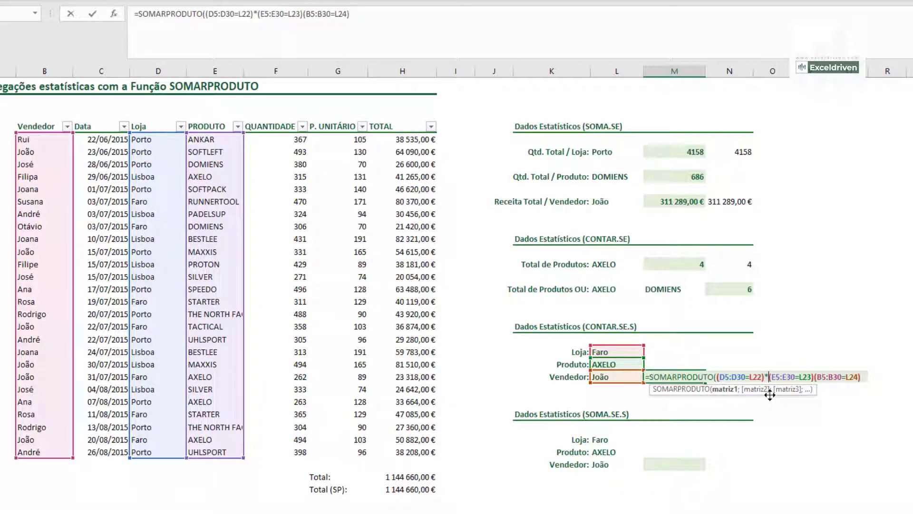
click(813, 376)
text(*)
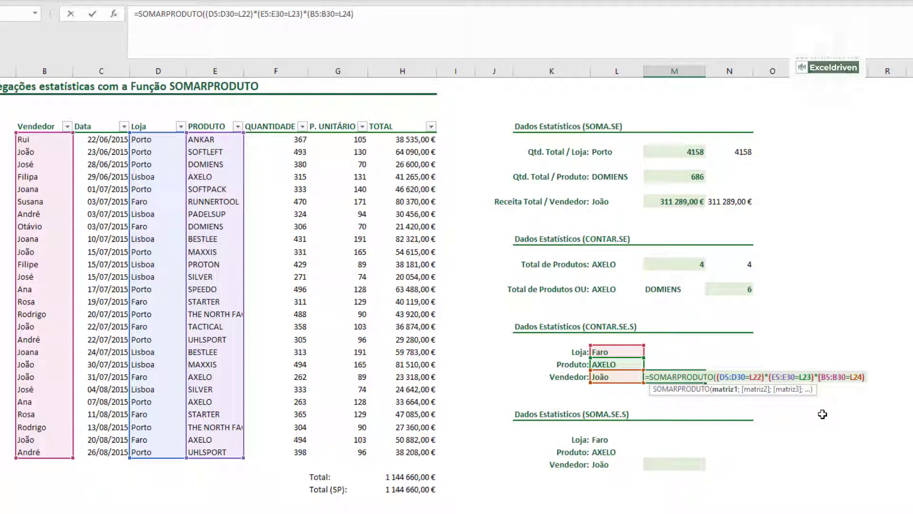
click(382, 15)
key(ctrl+Return)
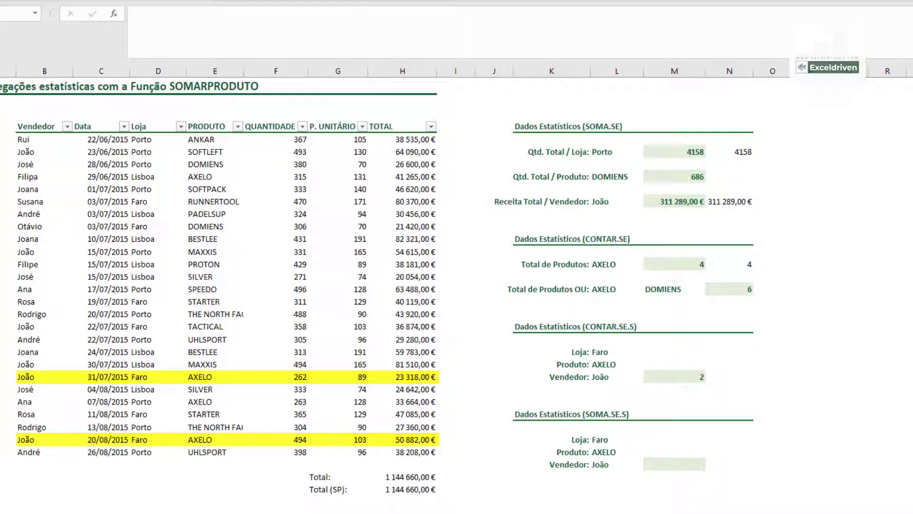
Step: Begin a SOMARPRODUTO formula in M31 for the SOMA.SE.S total, with the store condition (D5:D30=L29) first
click(670, 465)
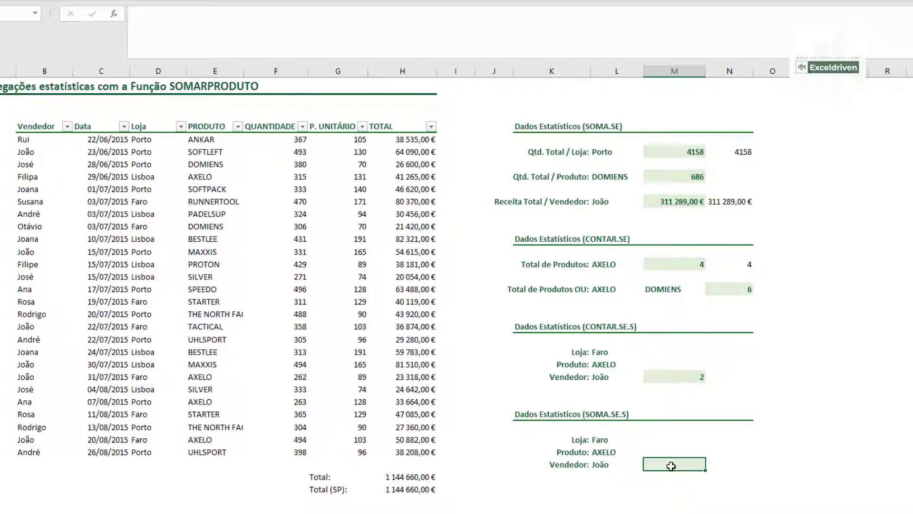
text(=SOMA)
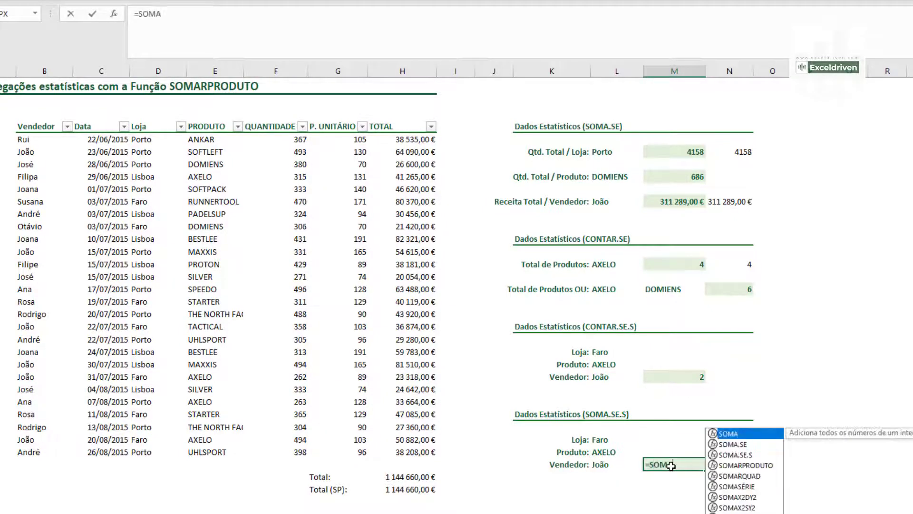
key(Down)
key(Down)
key(Down)
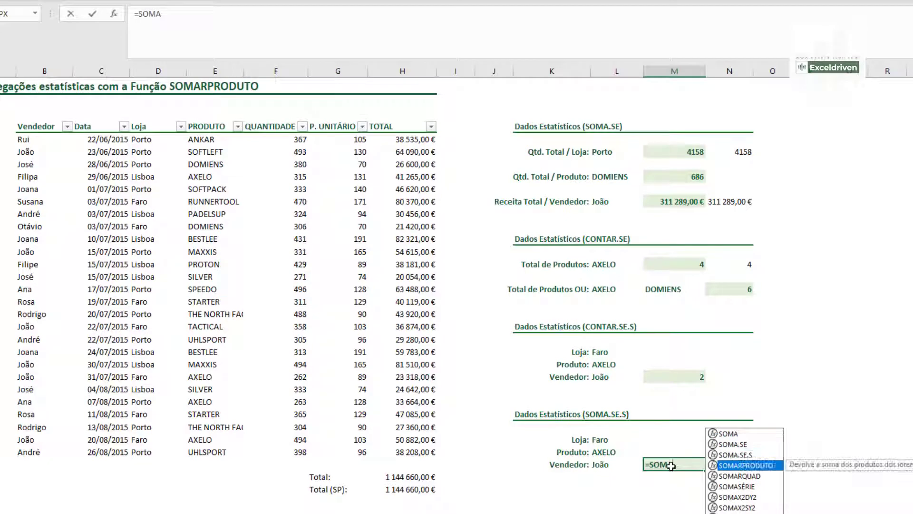
key(Tab)
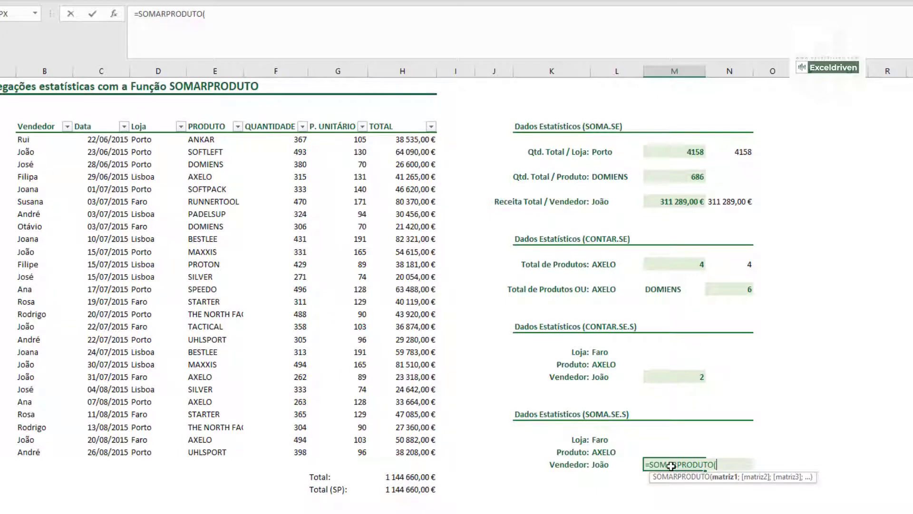
key(Escape)
text(=SOMARPRODUTO(()
drag(145, 141, 145, 453)
text(=)
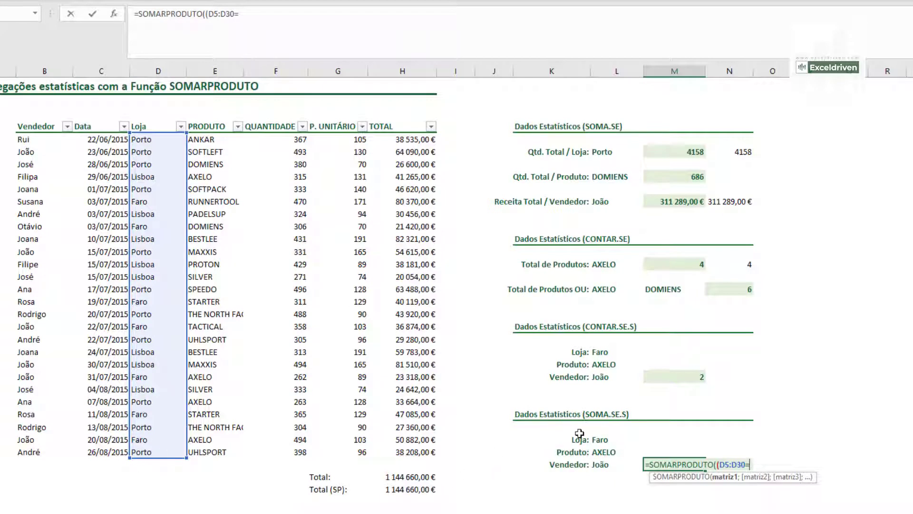
click(596, 438)
text())
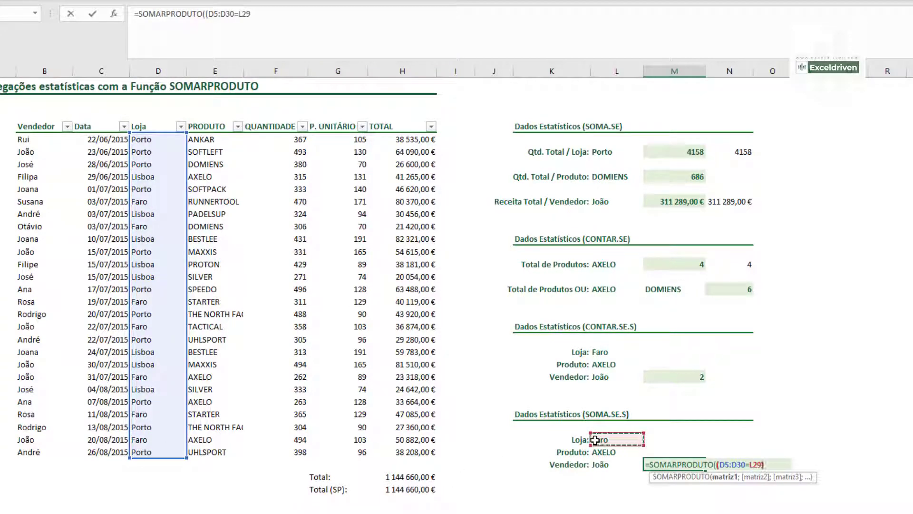
Step: Multiply the M31 store condition by the product condition (E5:E30=L30) and the seller condition (B5:B30=L31)
text(*()
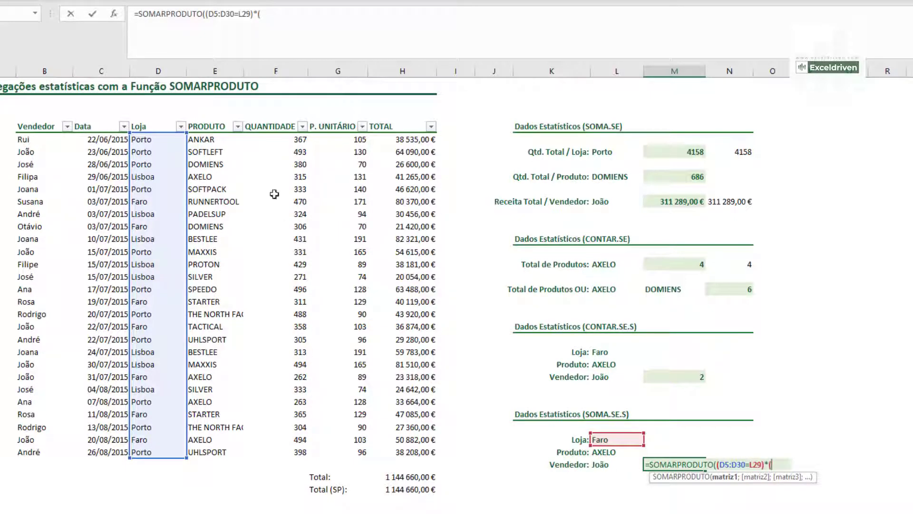
drag(218, 139, 215, 458)
text(=)
click(602, 452)
text()*()
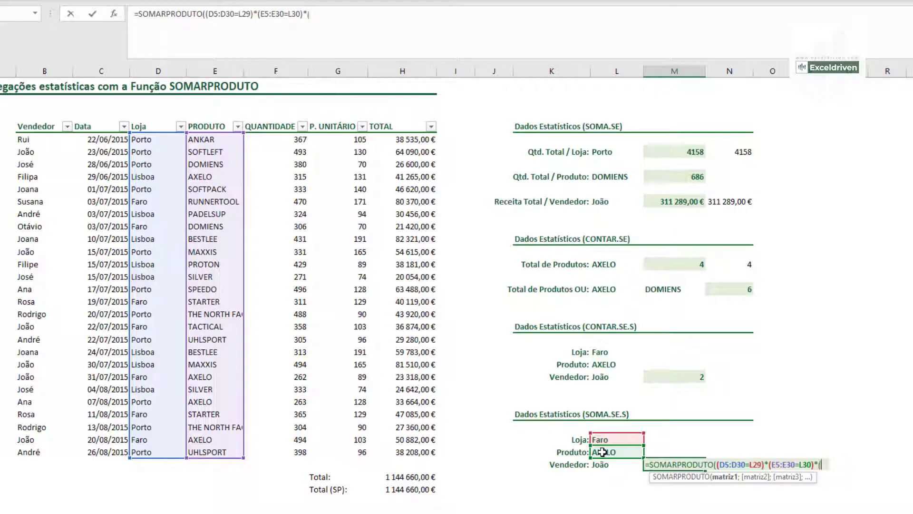
drag(31, 139, 33, 457)
text(=)
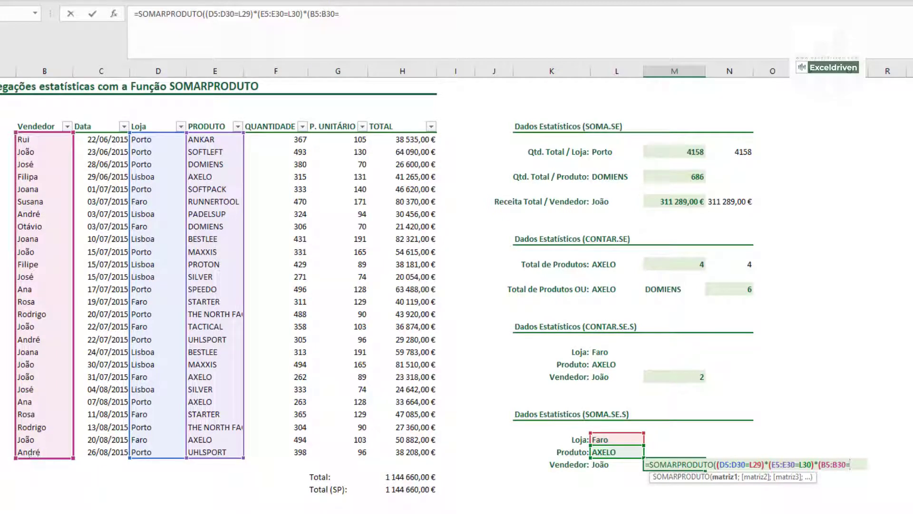
click(597, 465)
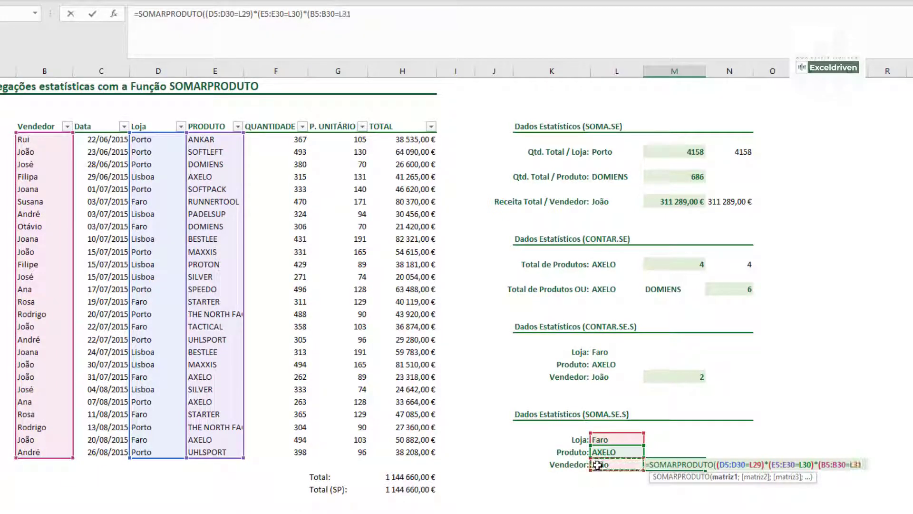
text())
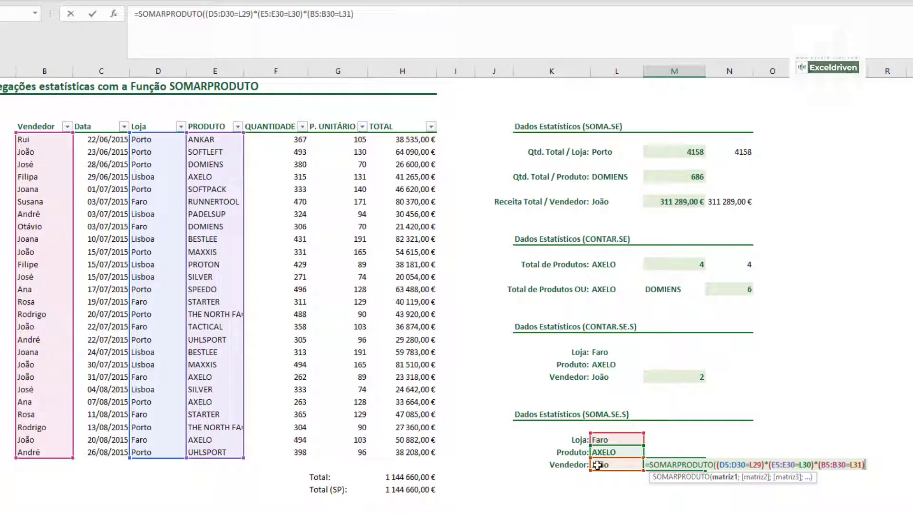
Step: Multiply the M31 conditions by the TOTAL range H5:H30, close the formula, and commit it
text(*)
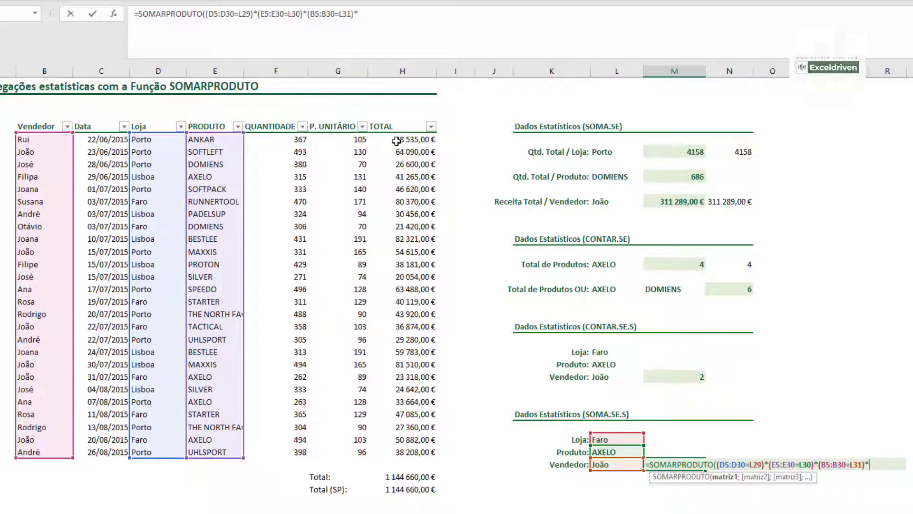
drag(402, 139, 411, 450)
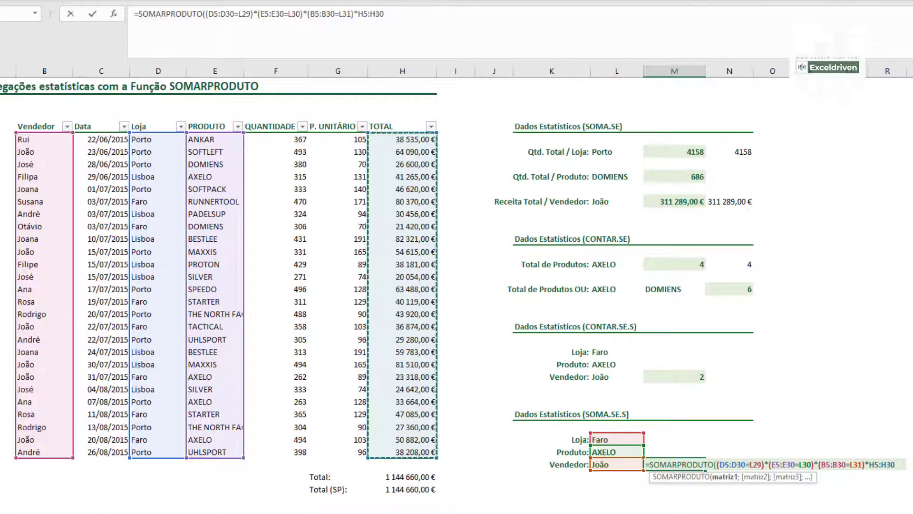
click(402, 13)
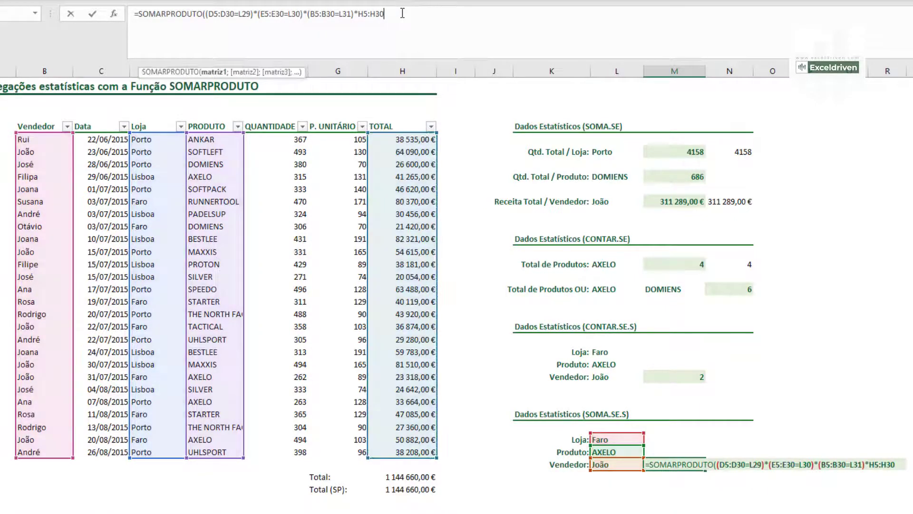
text())
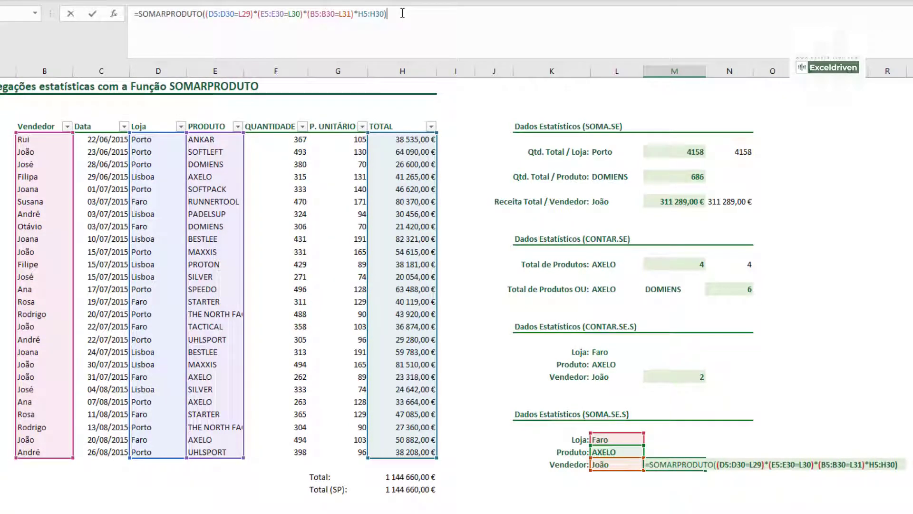
key(Return)
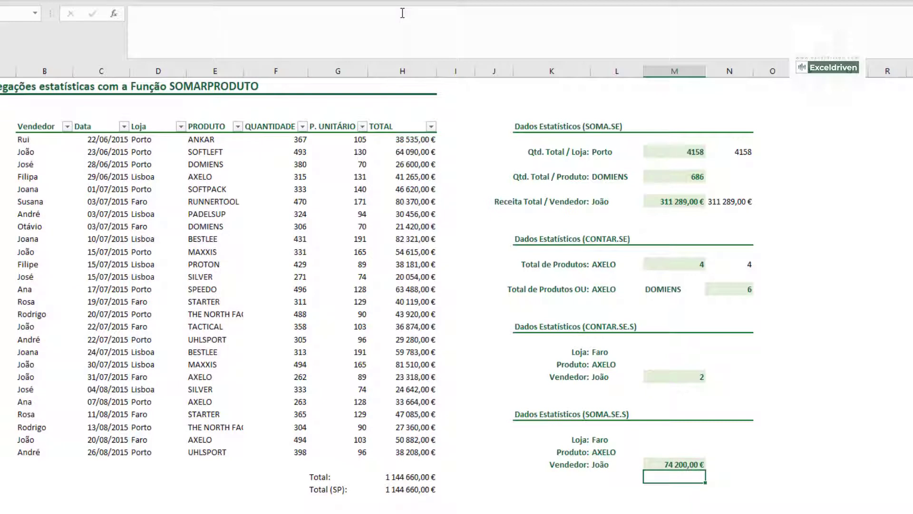
Step: Copy the full SOMARPRODUTO formula text from M31 into N31, keeping its cell references unchanged
key(Up)
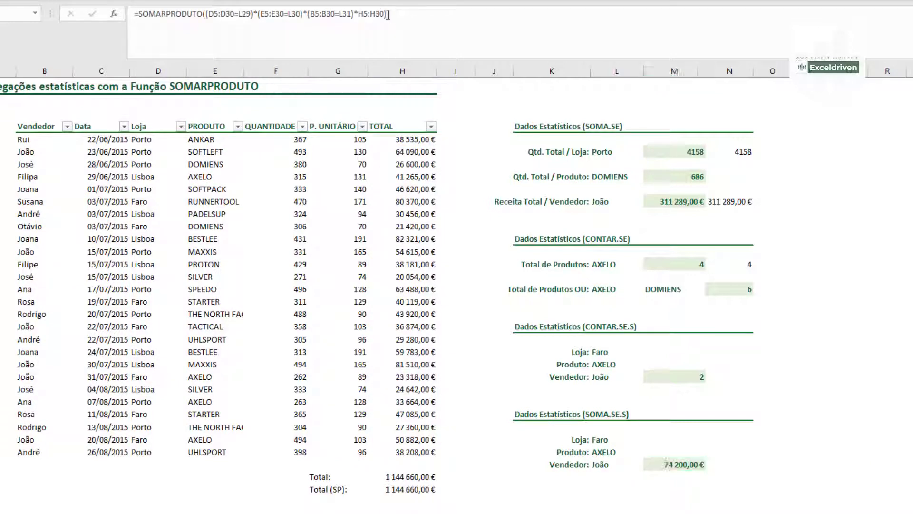
drag(387, 14, 139, 19)
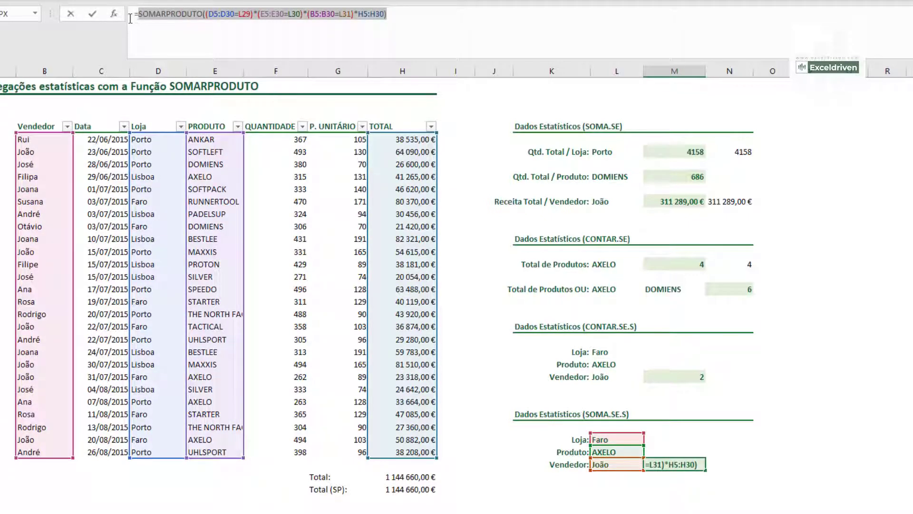
drag(134, 16, 391, 2)
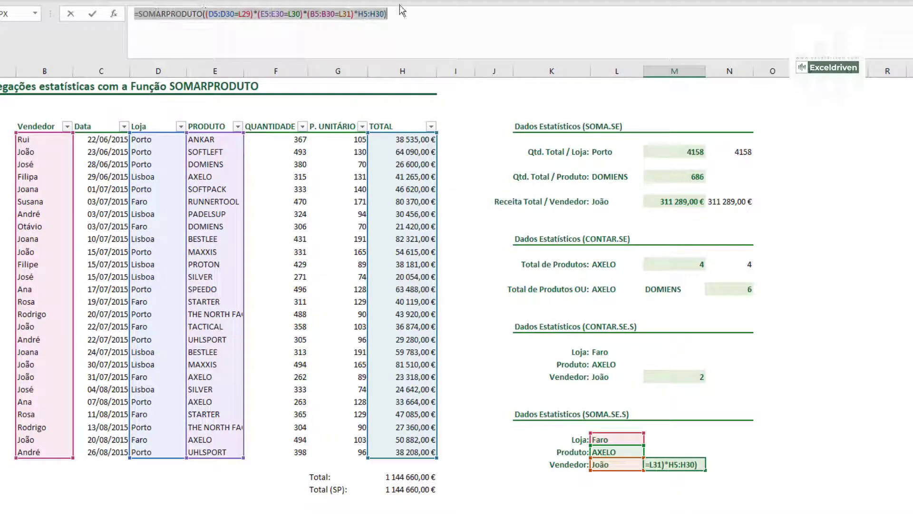
key(Escape)
click(726, 464)
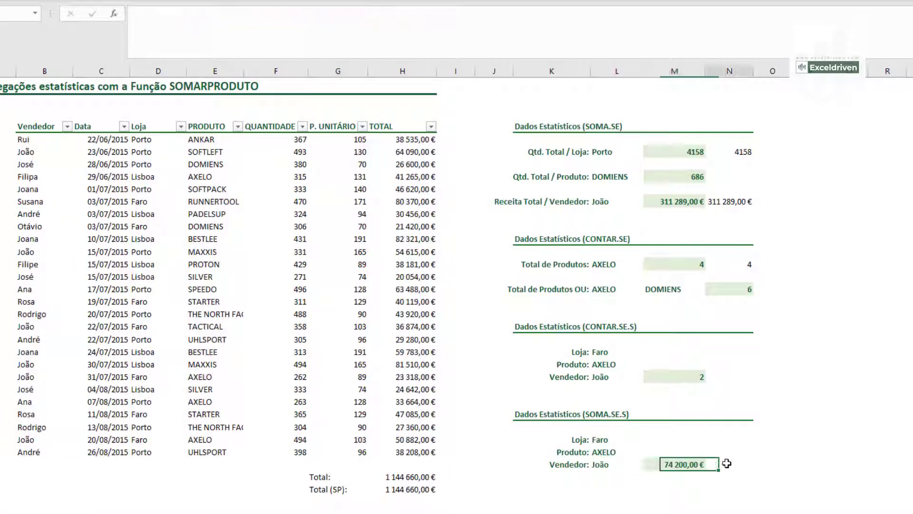
click(460, 23)
key(ctrl+v)
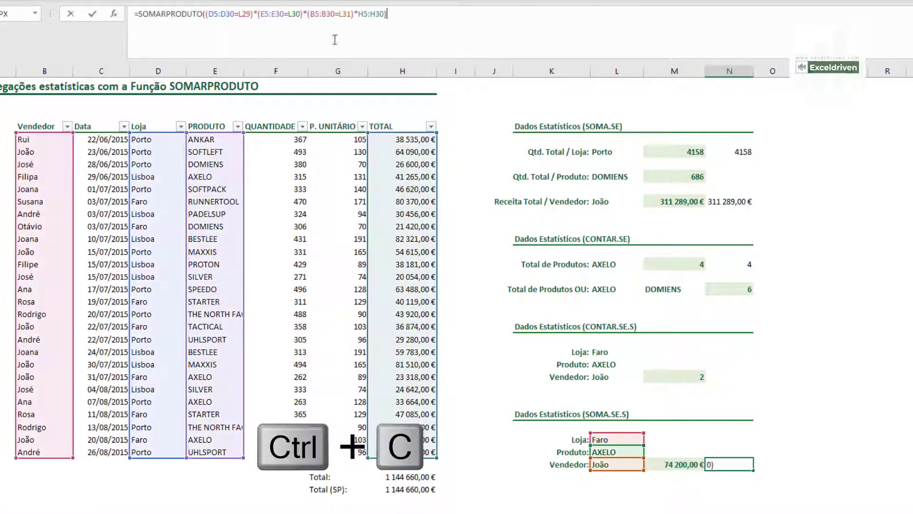
Step: Replace H5:H30 in the N31 formula with QUANTIDADE times P. UNITÁRIO (F5:F30*G5:G30), and commit it
drag(358, 14, 385, 12)
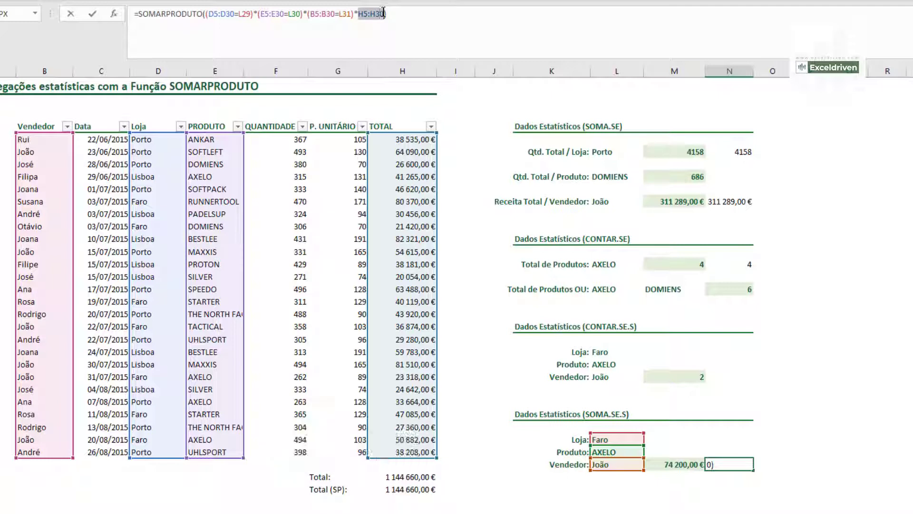
drag(297, 138, 305, 457)
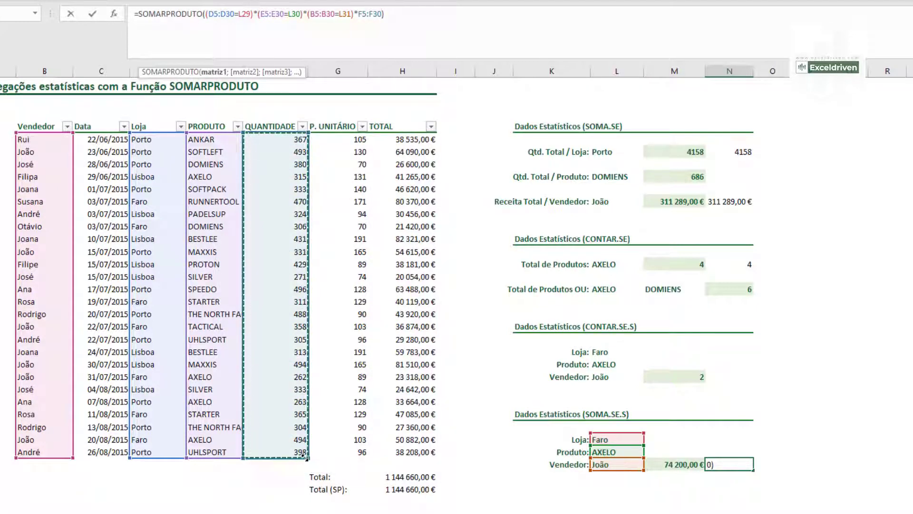
text(*)
drag(342, 140, 345, 454)
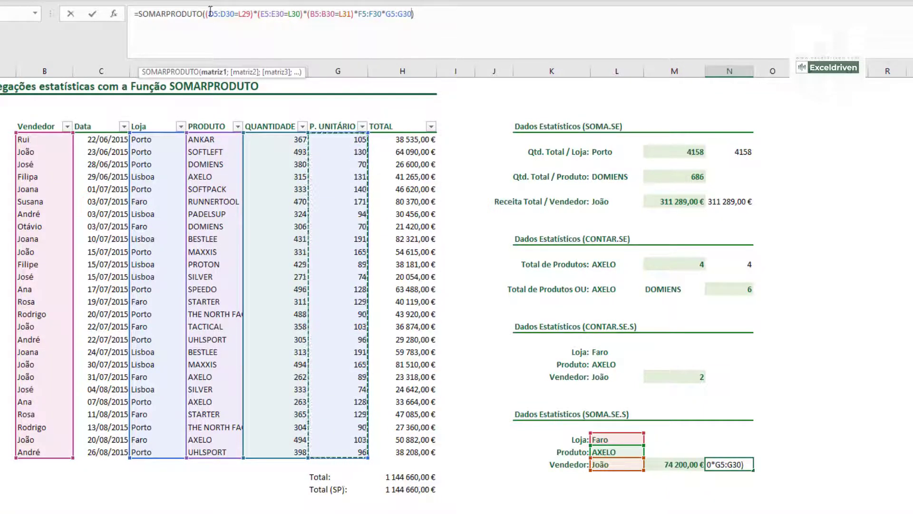
text())
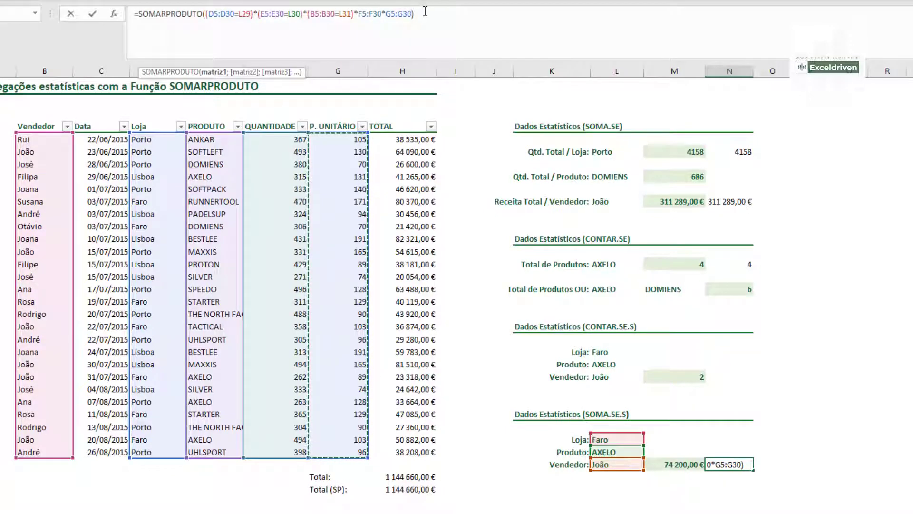
key(Return)
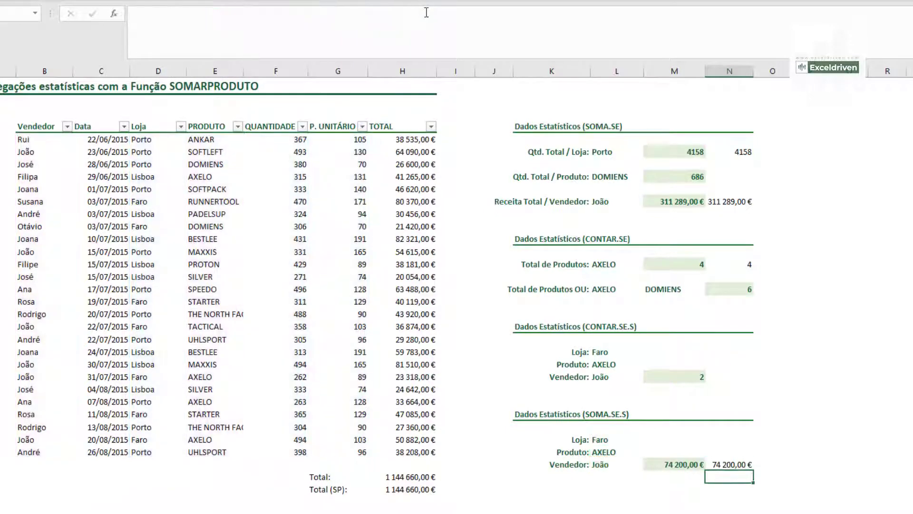